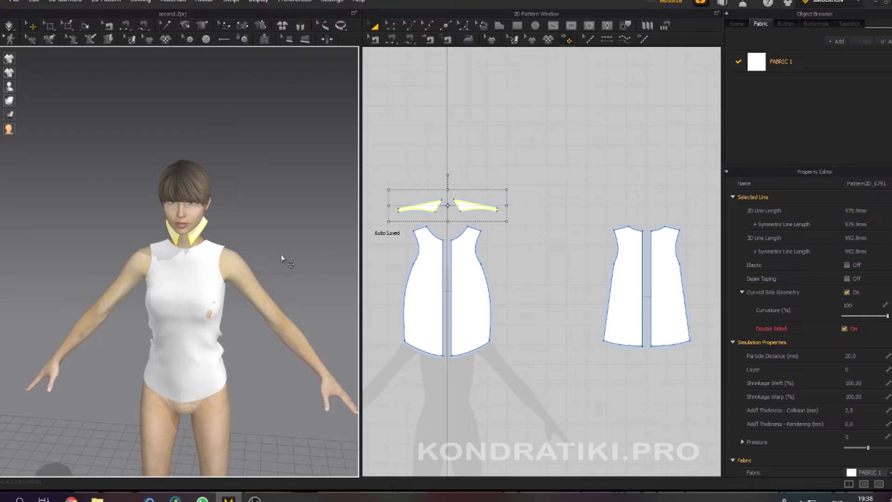
Step: Start a seam in the 3D view and pick the front and back neckline edges on the avatar's left side
right_drag(281, 259, 302, 235)
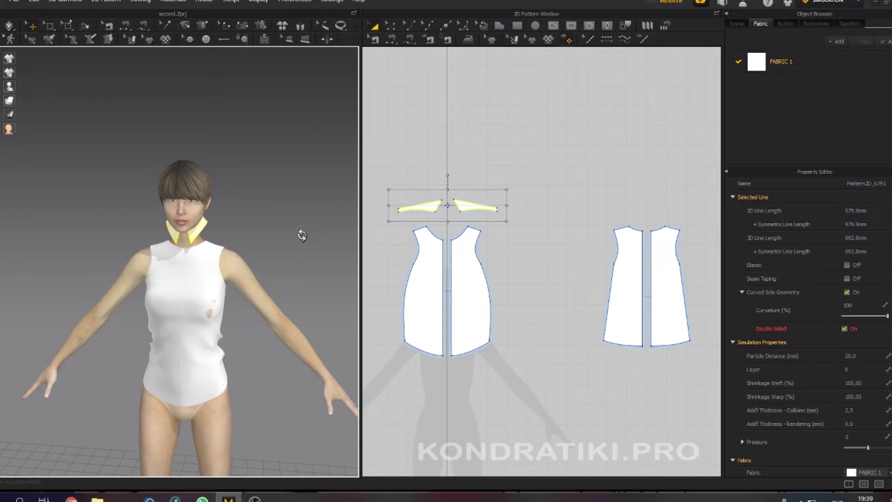
right_drag(302, 235, 265, 243)
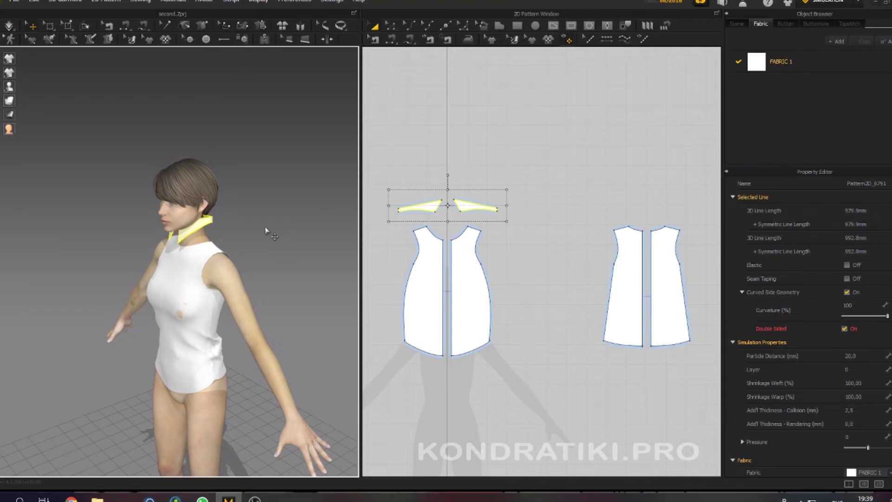
click(409, 40)
right_drag(246, 244, 240, 298)
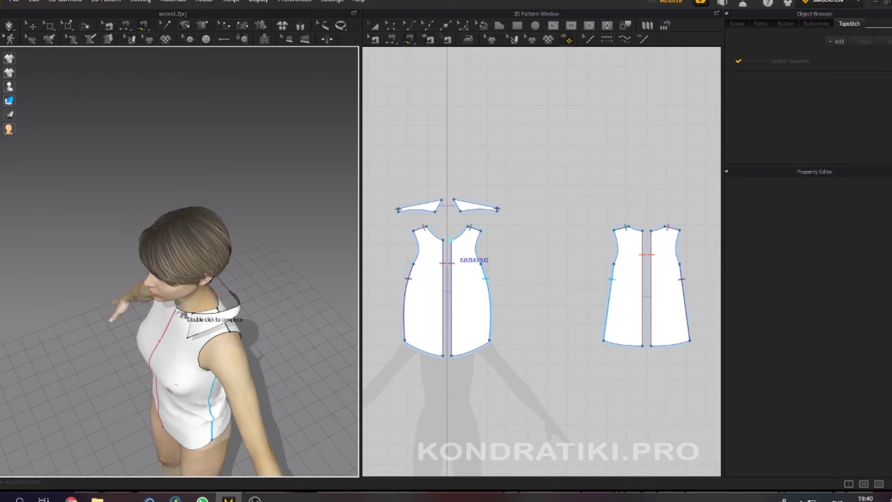
click(235, 318)
right_drag(261, 295, 238, 296)
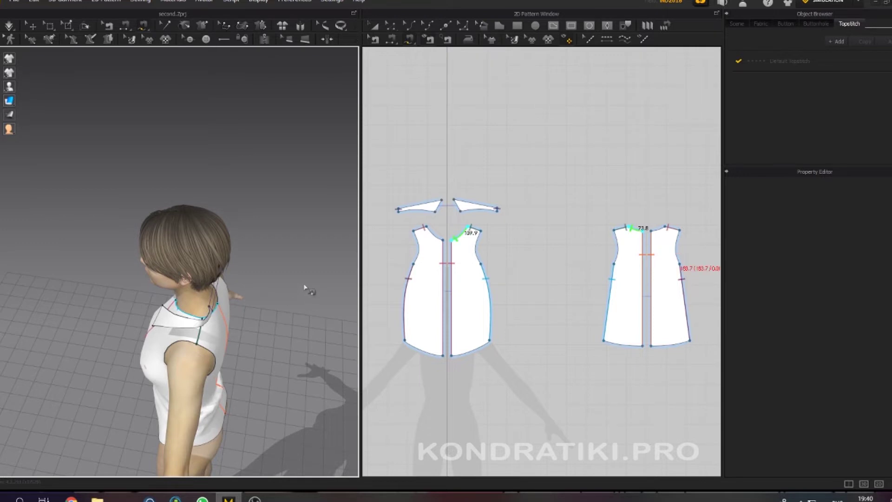
Step: Sew the collar piece's lower edge to the picked neckline edges, and sew the second collar piece to the opposite neckline the same way
key(2)
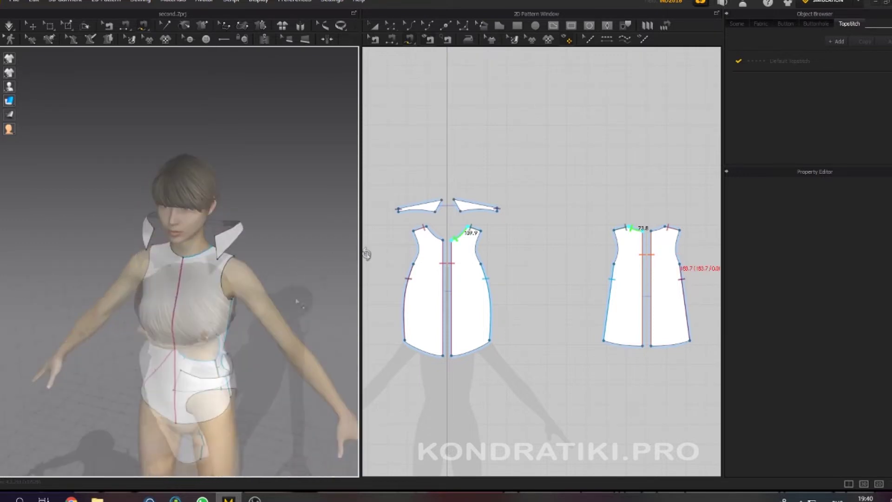
key(5)
click(184, 375)
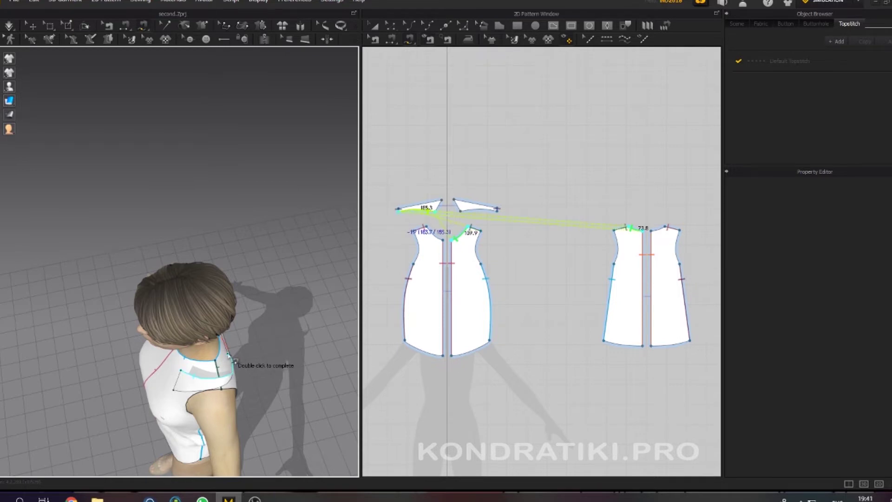
double_click(229, 355)
right_drag(232, 355, 477, 327)
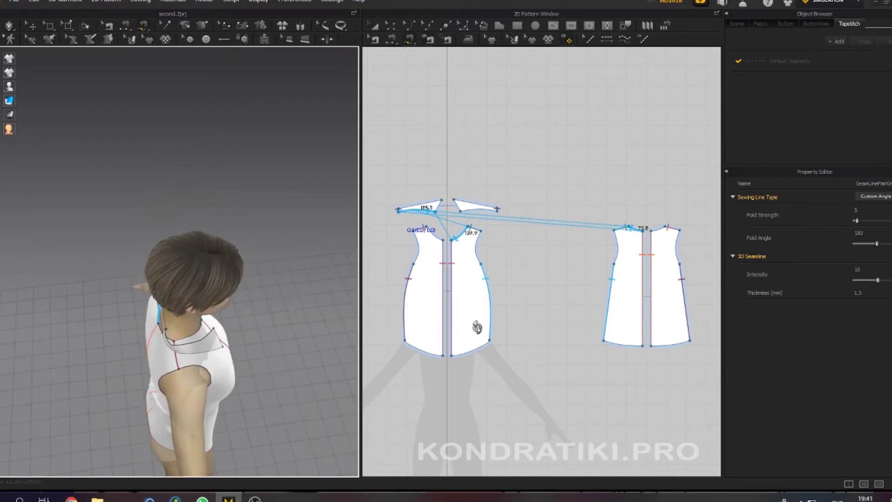
key(2)
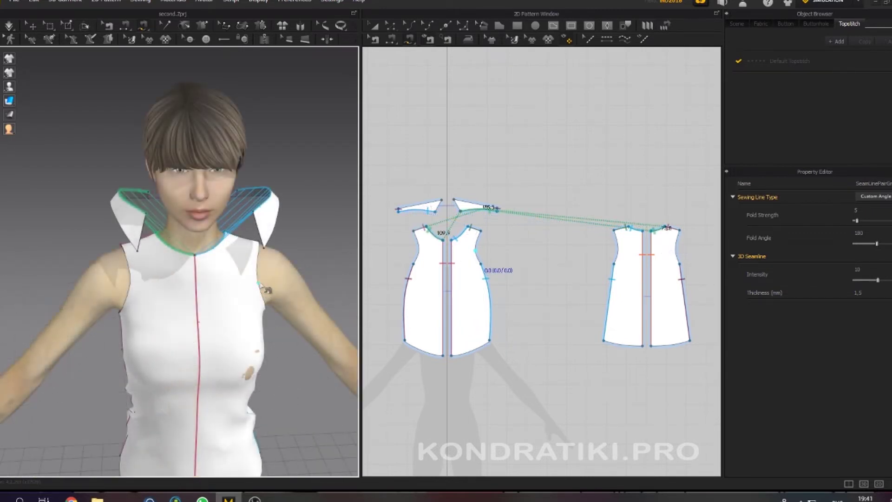
Step: Simulate the garment and pull both collar pieces so they fold down over the neckline
click(9, 25)
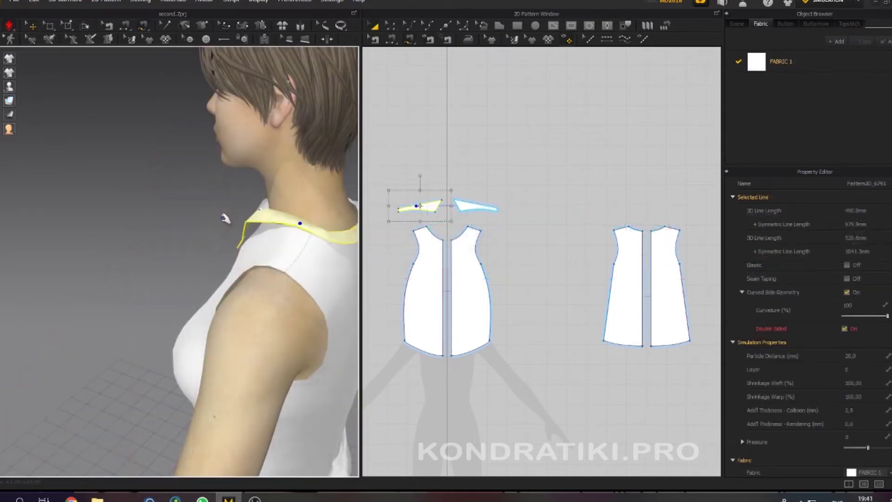
right_drag(330, 206, 308, 227)
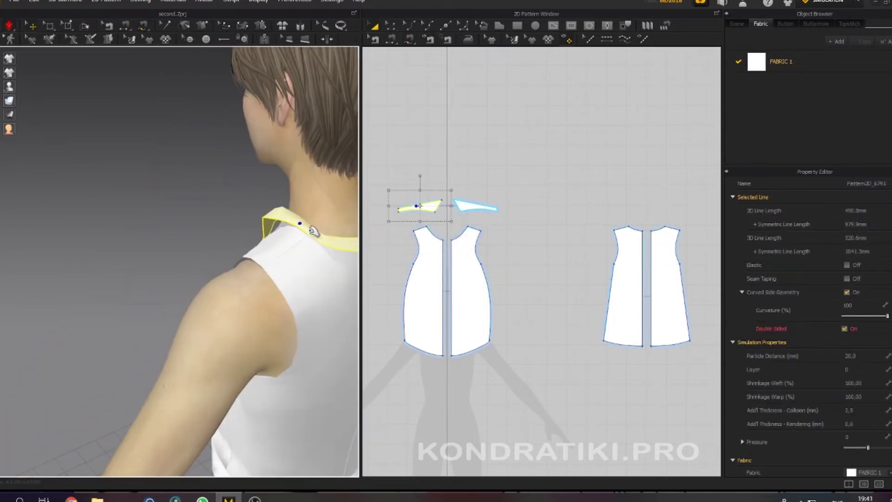
drag(305, 213, 290, 198)
scroll(290, 198, down, 5)
mouse_move(289, 198)
right_down()
mouse_move(278, 207)
mouse_move(243, 200)
mouse_move(281, 193)
mouse_move(162, 189)
mouse_move(156, 159)
mouse_move(293, 213)
mouse_move(329, 189)
mouse_move(272, 199)
right_up()
drag(180, 228, 181, 204)
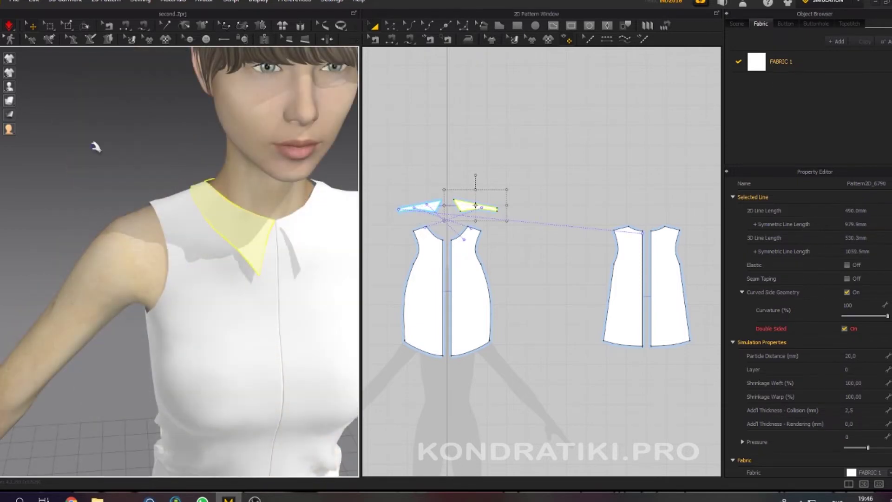
click(95, 147)
scroll(158, 209, down, 5)
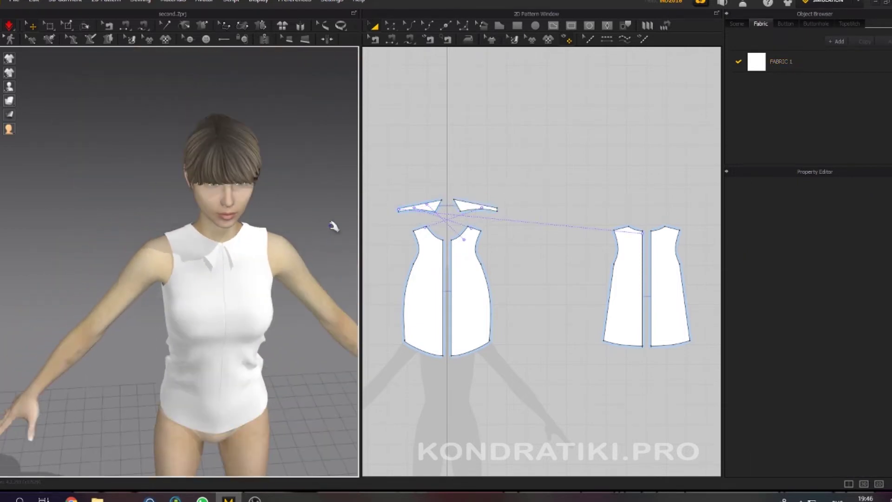
Step: Create a rectangular pattern 120 mm wide and 60 mm high below the front body pieces
right_drag(327, 210, 275, 195)
scroll(335, 242, down, 3)
scroll(501, 351, down, 3)
scroll(503, 367, down, 2)
right_drag(503, 385, 540, 325)
scroll(499, 348, up, 6)
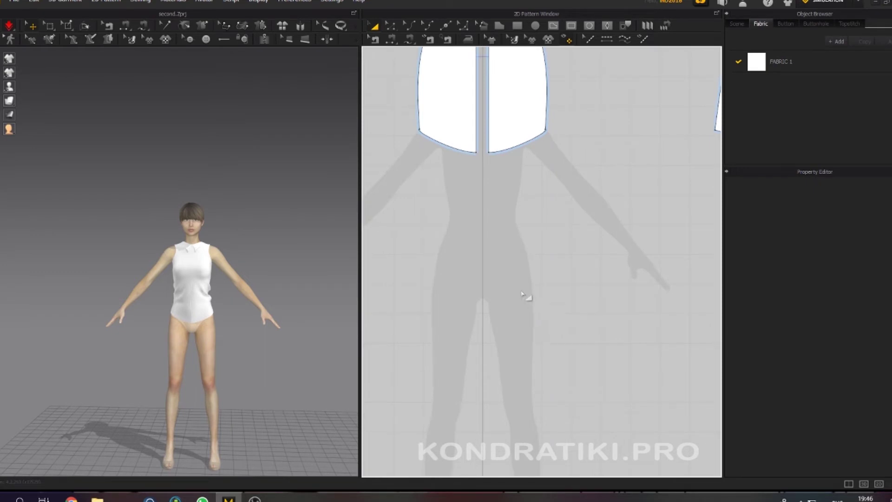
key(s)
click(486, 219)
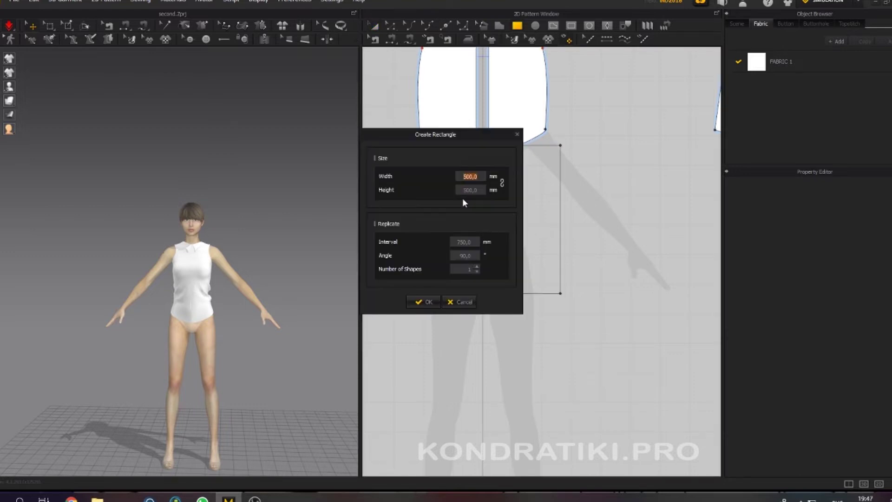
text(120)
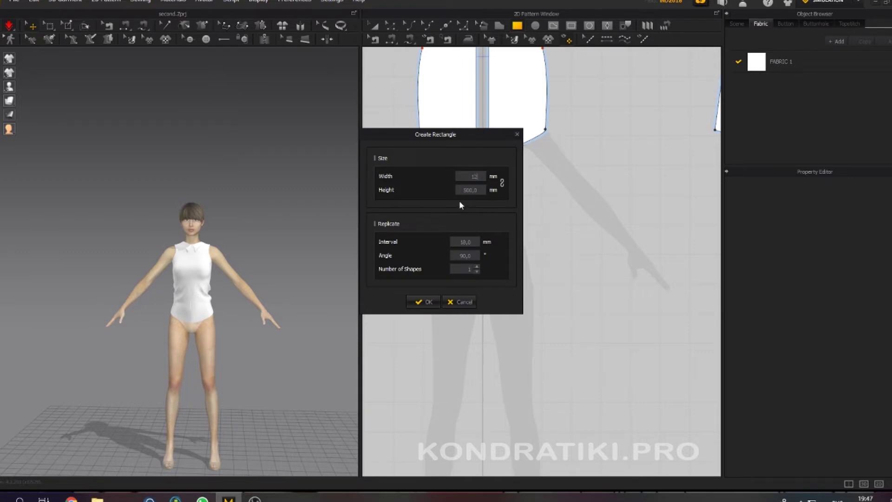
click(479, 191)
text(60)
key(Return)
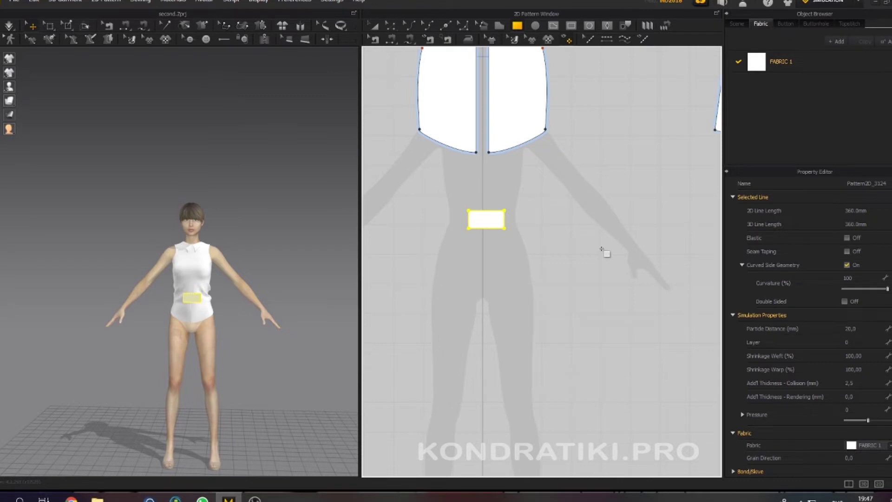
Step: Split the rectangle's upper edge uniformly into 3 segments
scroll(604, 251, up, 5)
middle_drag(535, 247, 578, 278)
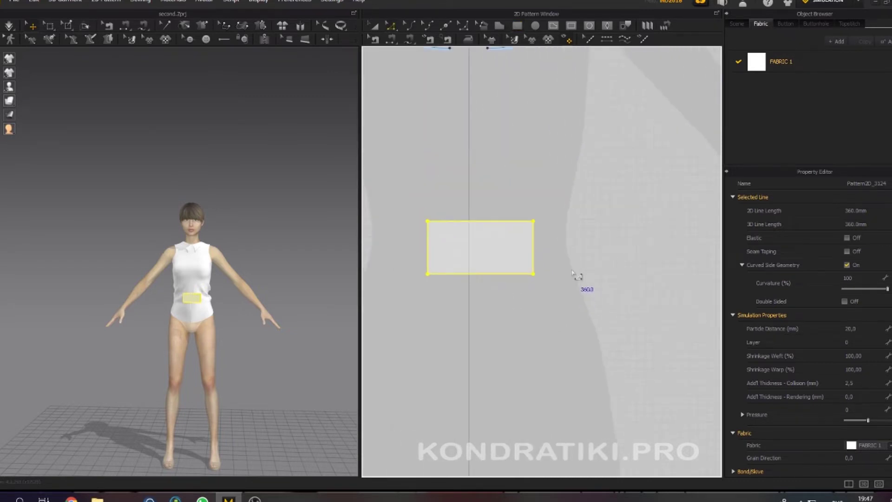
click(575, 232)
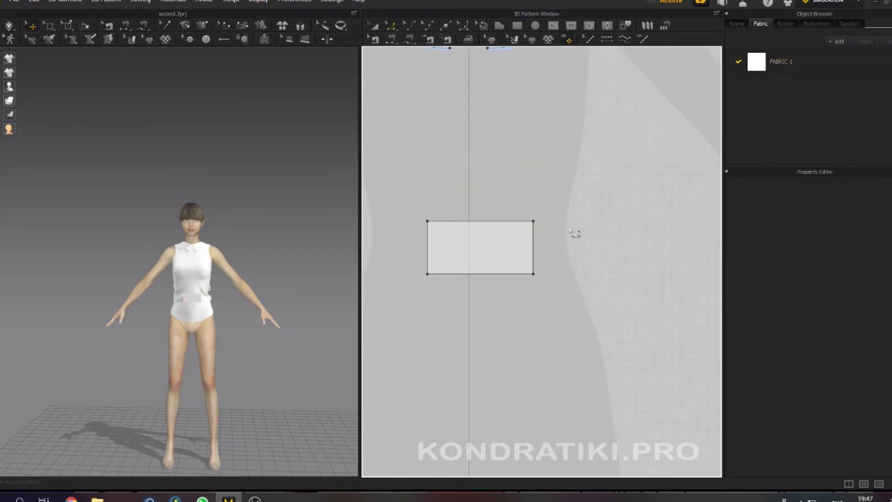
click(467, 221)
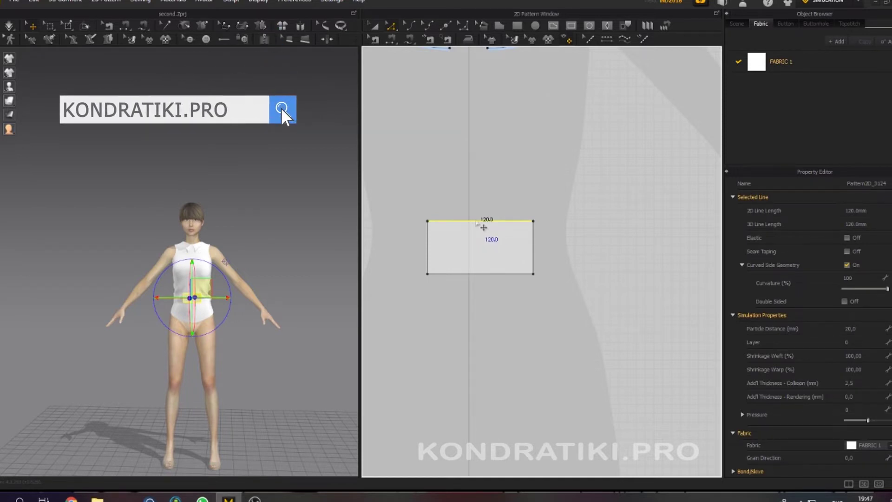
right_click(476, 223)
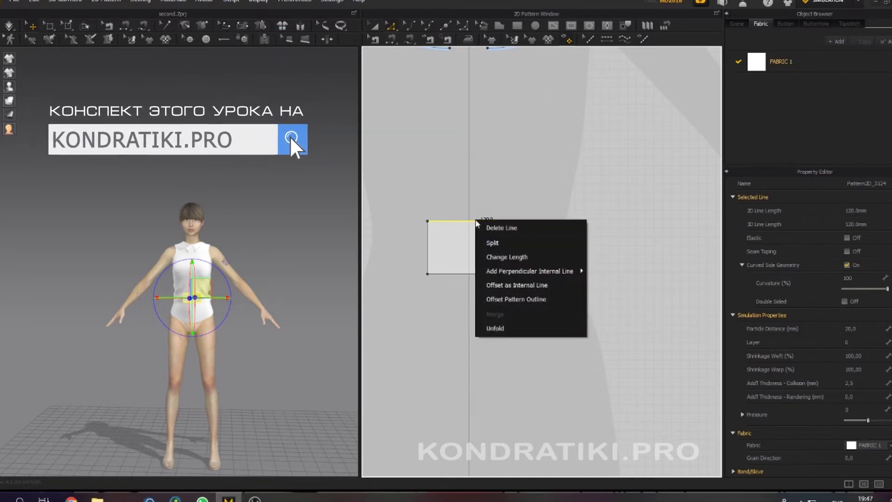
click(506, 243)
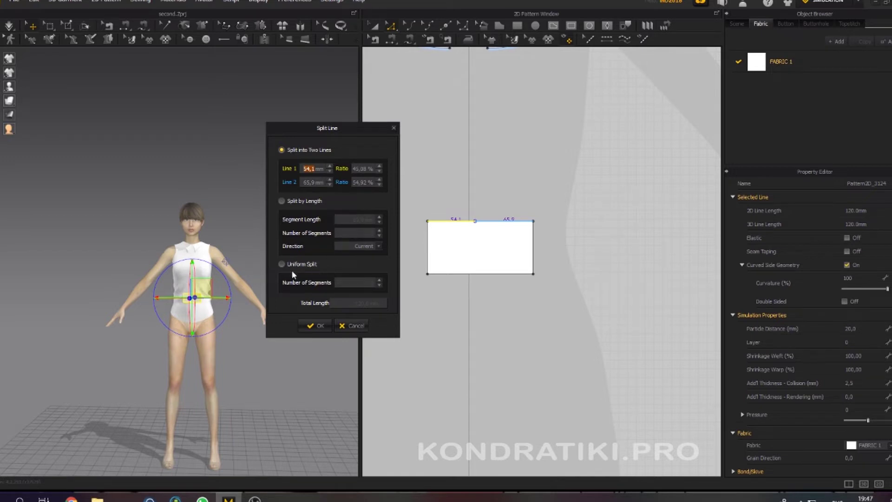
click(282, 264)
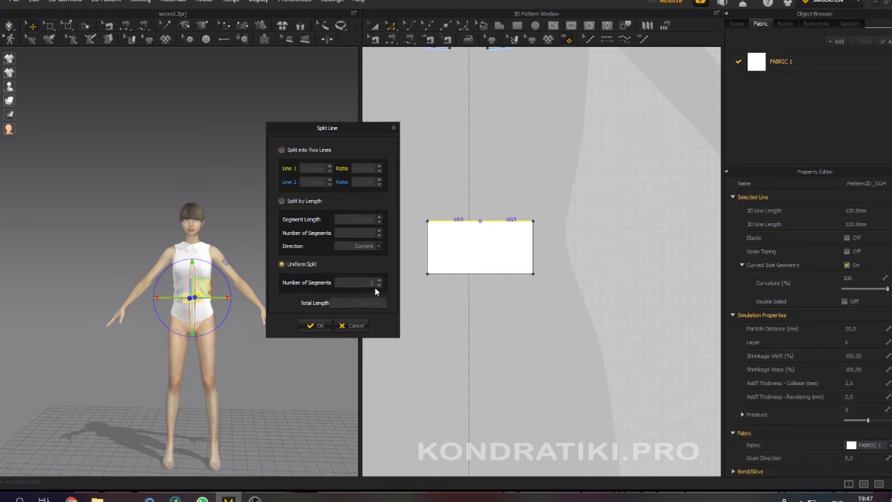
text(3)
click(317, 326)
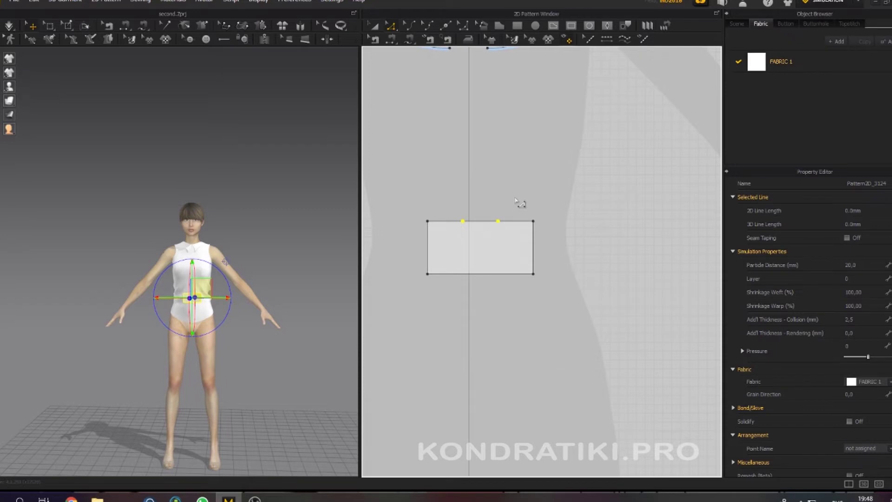
Step: Split the rectangle's lower edge uniformly into 3 segments
click(488, 275)
right_click(488, 274)
click(516, 295)
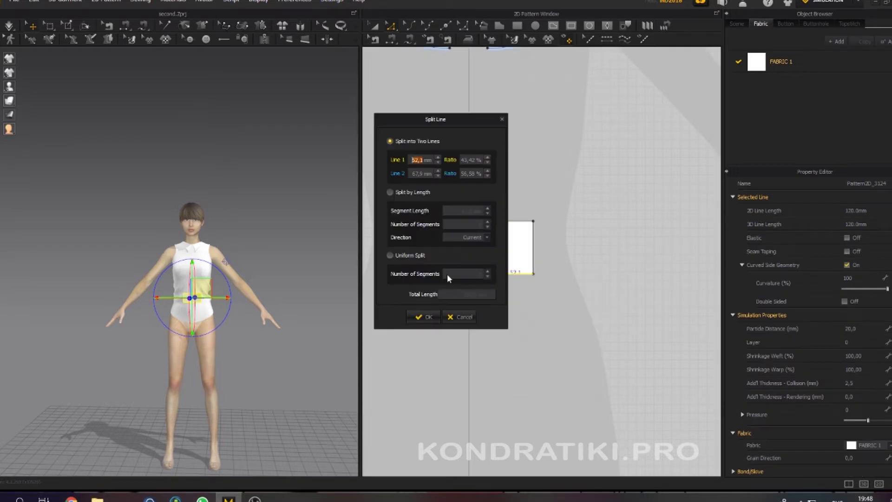
click(409, 255)
click(424, 317)
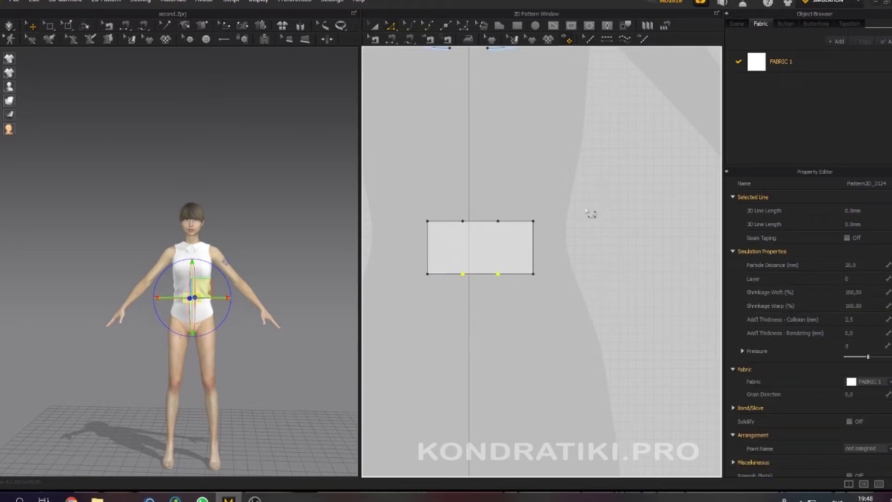
Step: Draw two vertical internal lines across the rectangle, joining the split points of its upper and lower edges
click(555, 27)
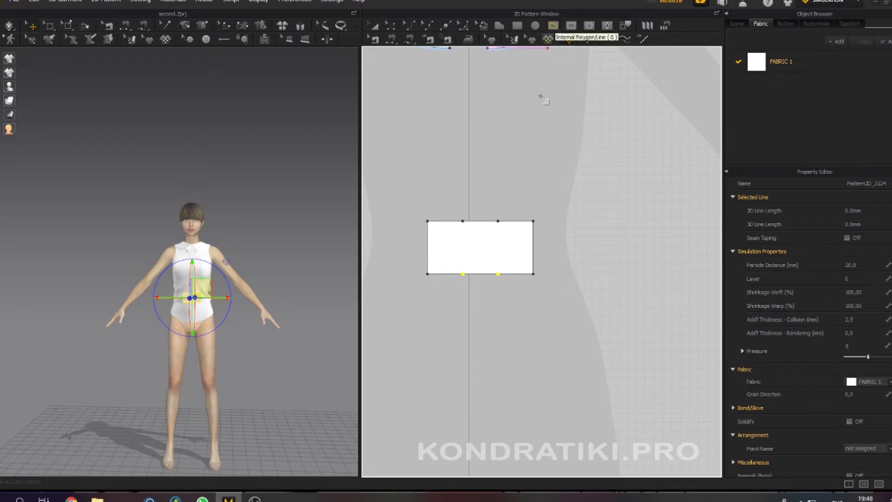
click(463, 223)
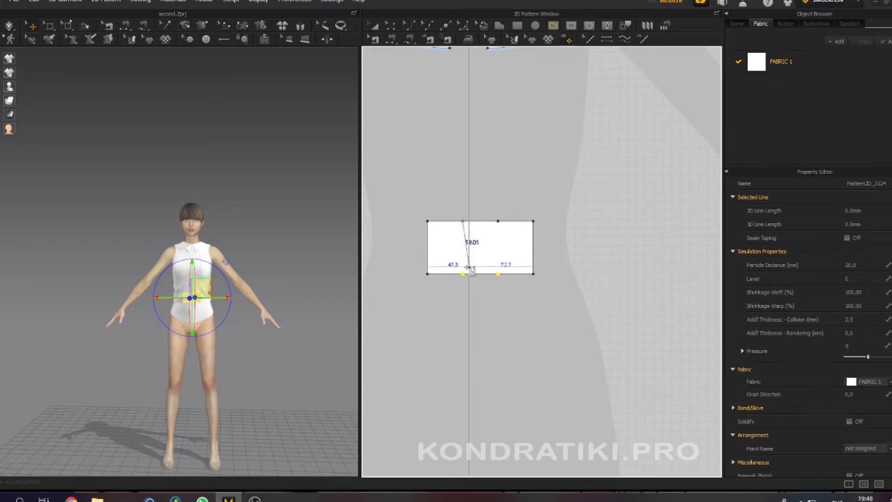
click(463, 274)
key(Return)
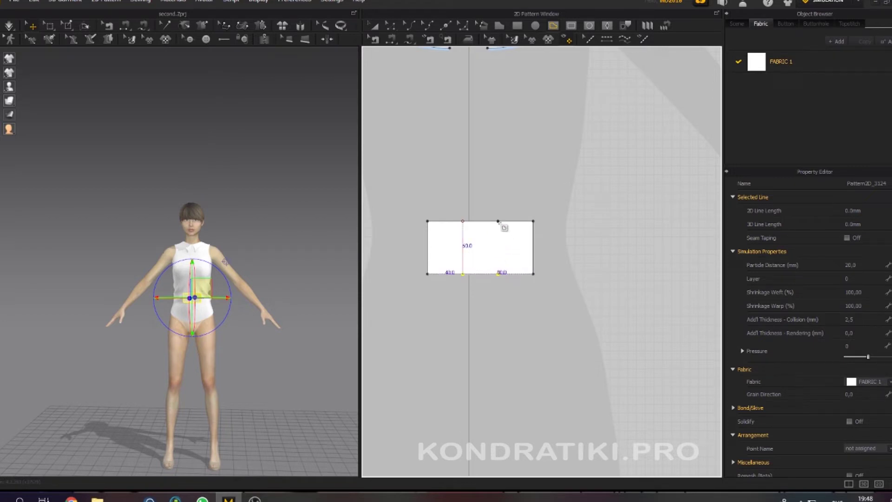
click(468, 268)
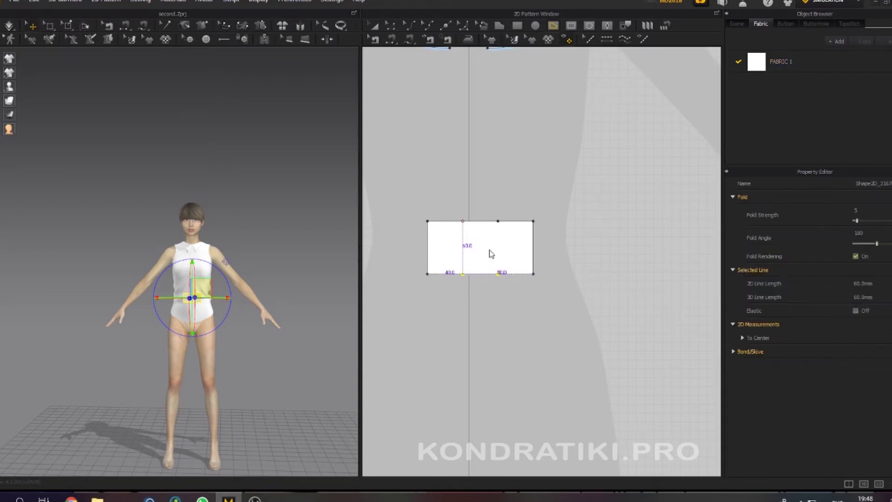
click(498, 222)
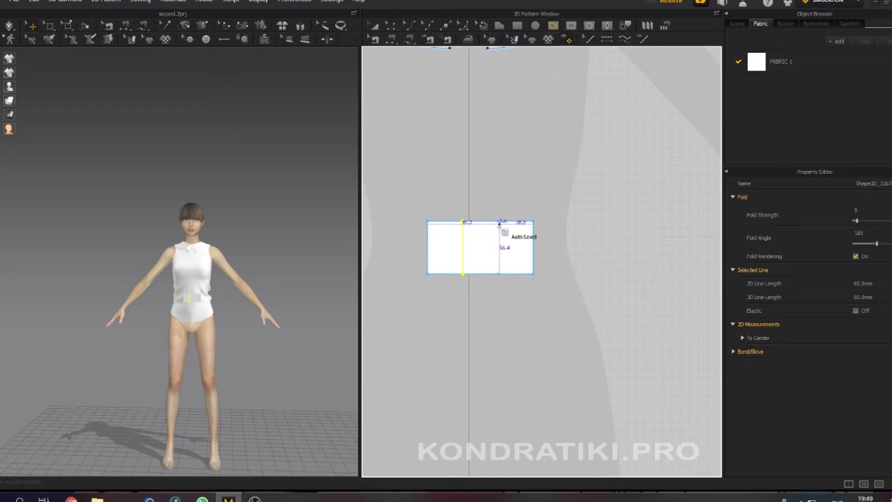
click(498, 273)
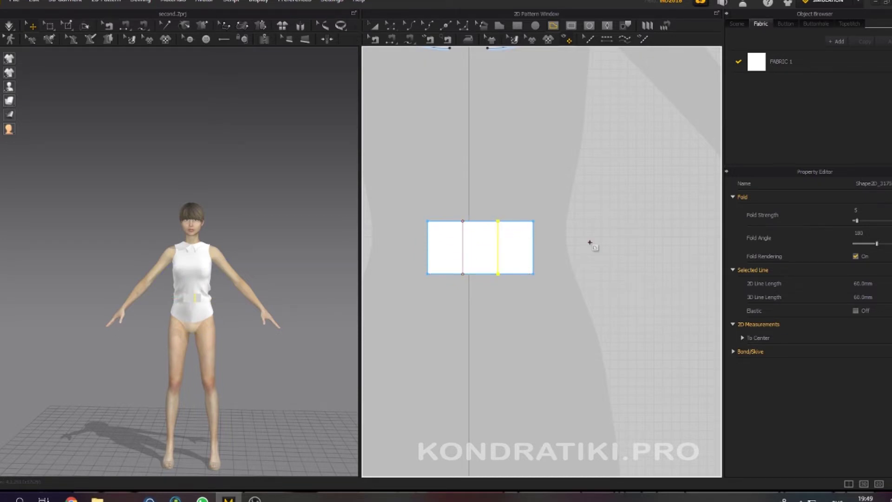
Step: Copy the divided rectangle and place three duplicates in a horizontal row below the original
scroll(590, 242, down, 2)
scroll(589, 243, up, 3)
scroll(590, 243, down, 3)
scroll(589, 243, up, 2)
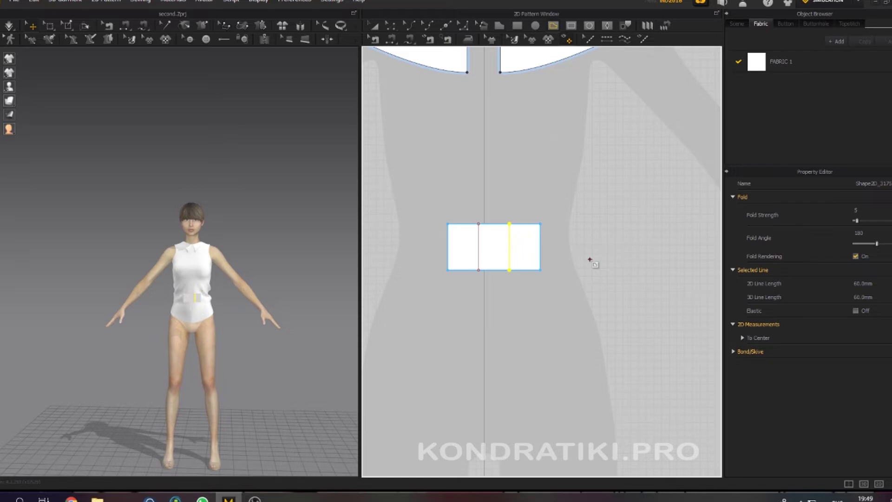
key(a)
drag(413, 198, 570, 290)
key(ctrl+c)
key(ctrl+v)
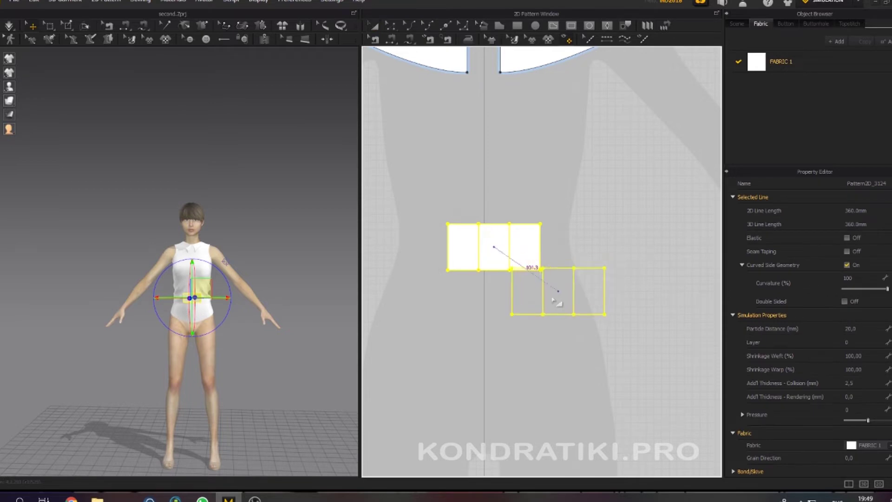
click(419, 341)
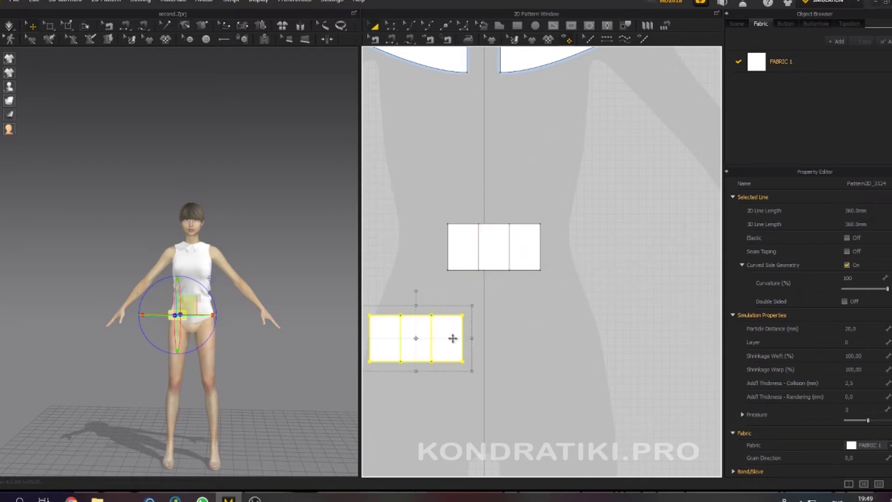
key(ctrl+v)
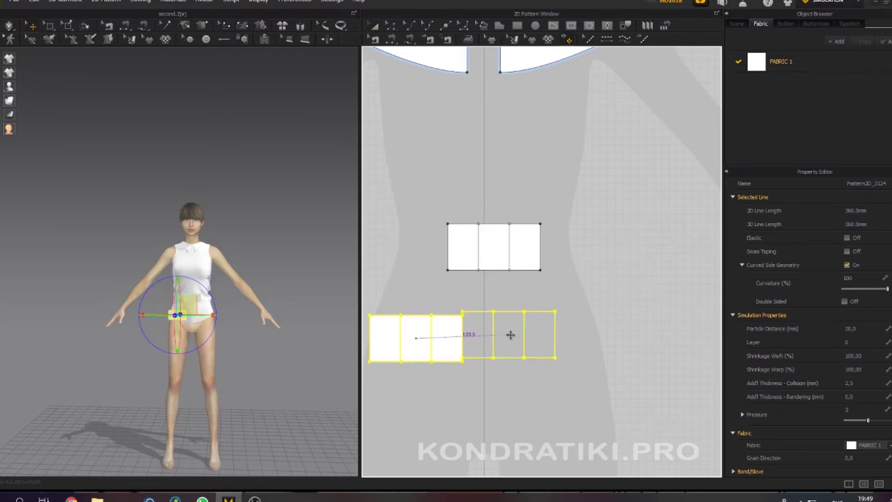
click(525, 340)
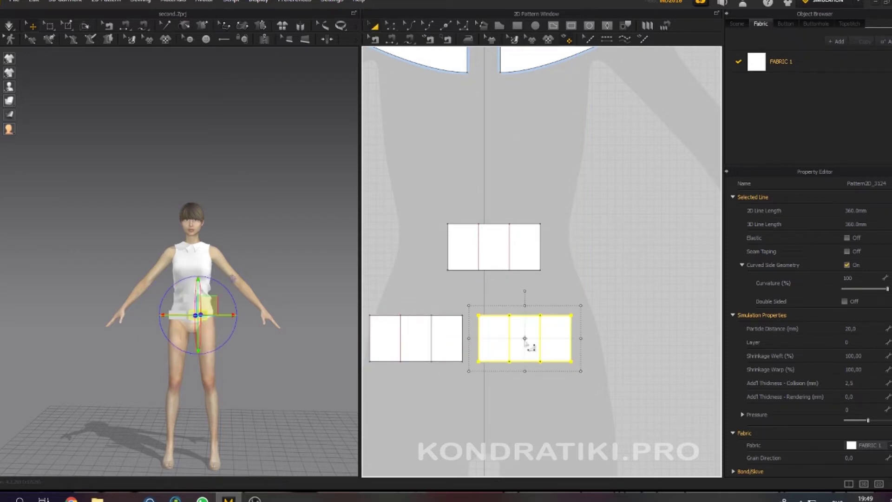
drag(525, 340, 640, 342)
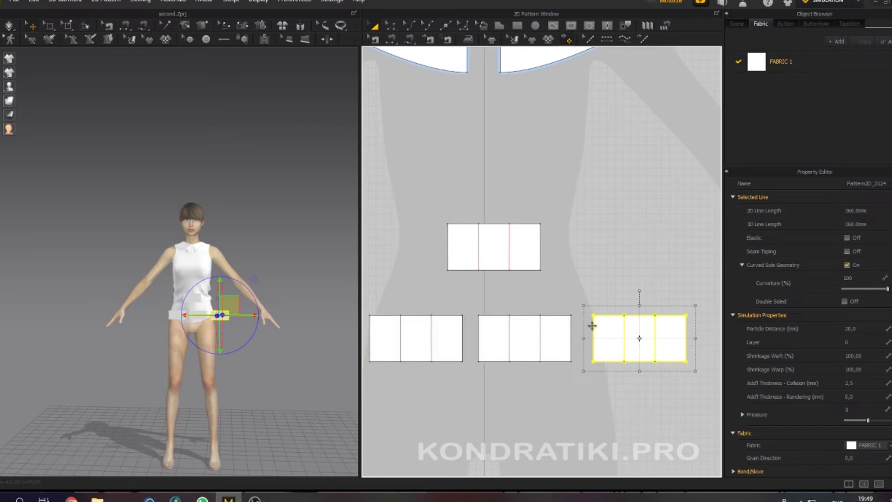
click(590, 288)
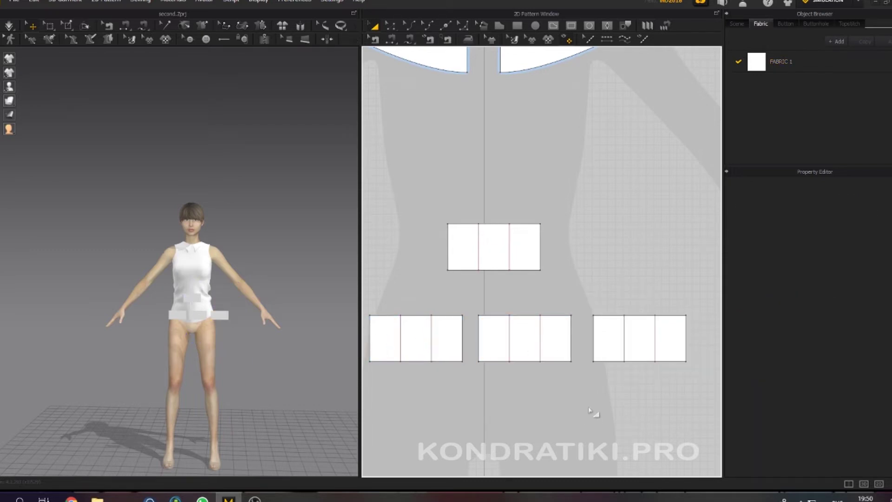
Step: Merge the first and second duplicate rectangles along their facing side edges
key(z)
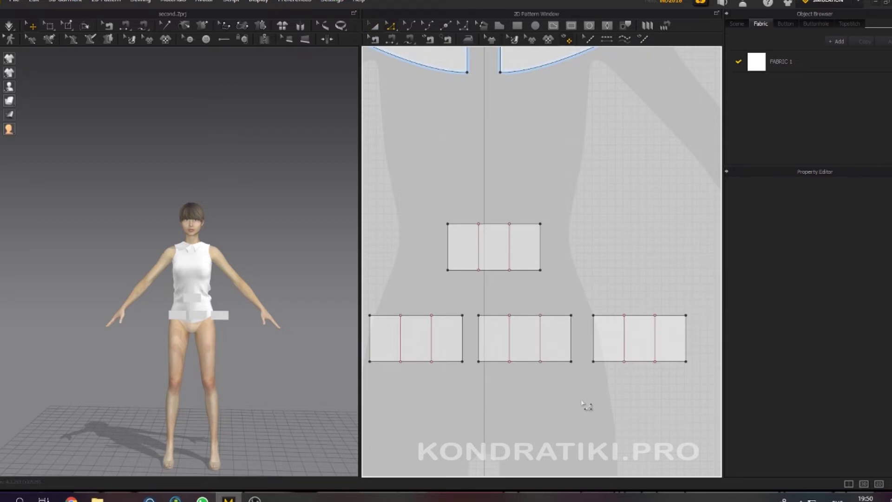
click(463, 338)
shift+click(479, 340)
right_click(479, 339)
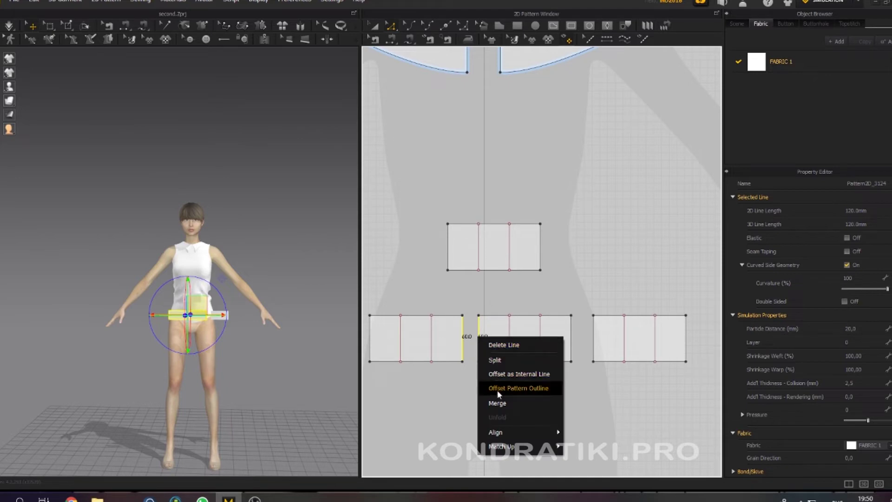
click(500, 403)
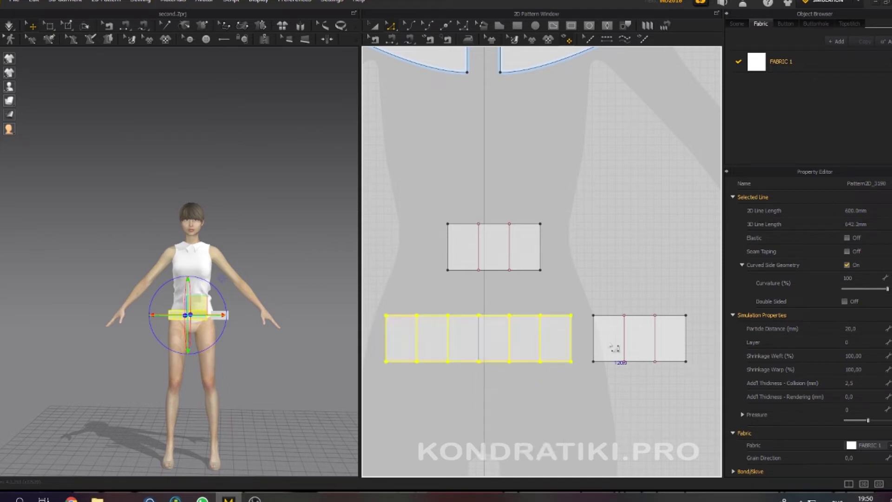
Step: Merge the third duplicate rectangle onto the joined strip along their facing side edges
click(579, 349)
click(571, 343)
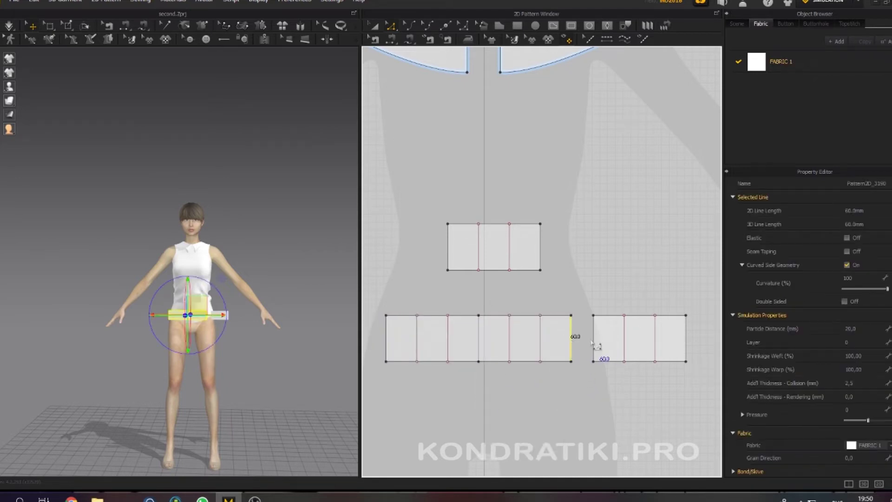
shift+click(594, 341)
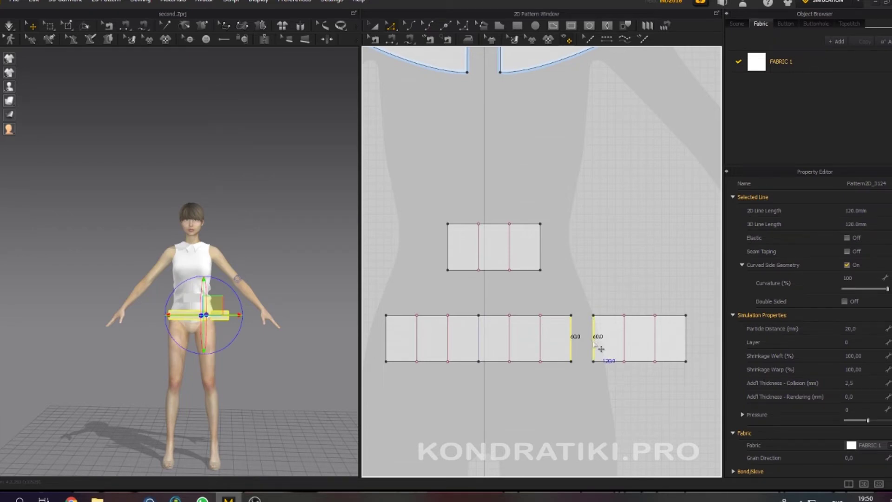
right_click(592, 344)
click(617, 404)
click(551, 402)
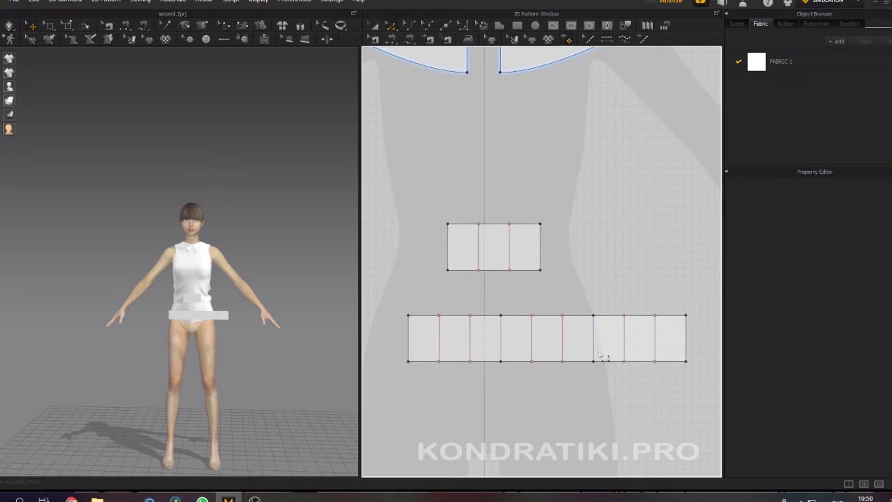
click(375, 25)
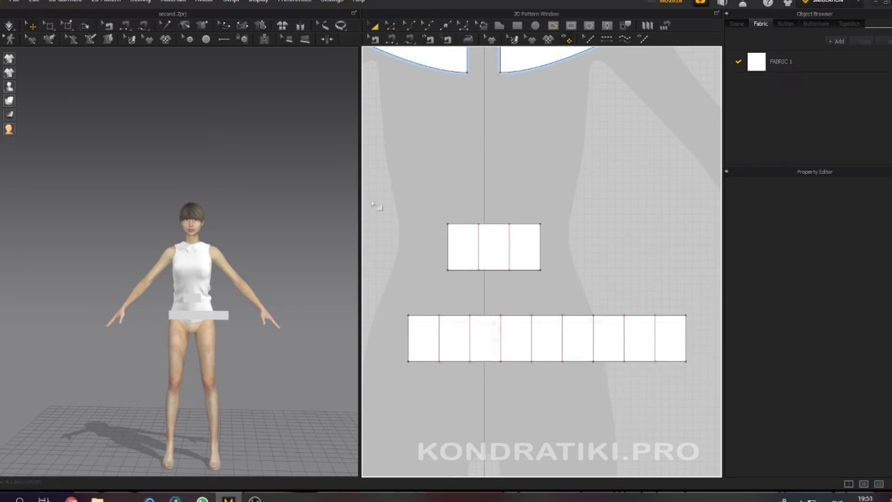
drag(420, 197, 566, 292)
click(566, 291)
drag(379, 298, 705, 389)
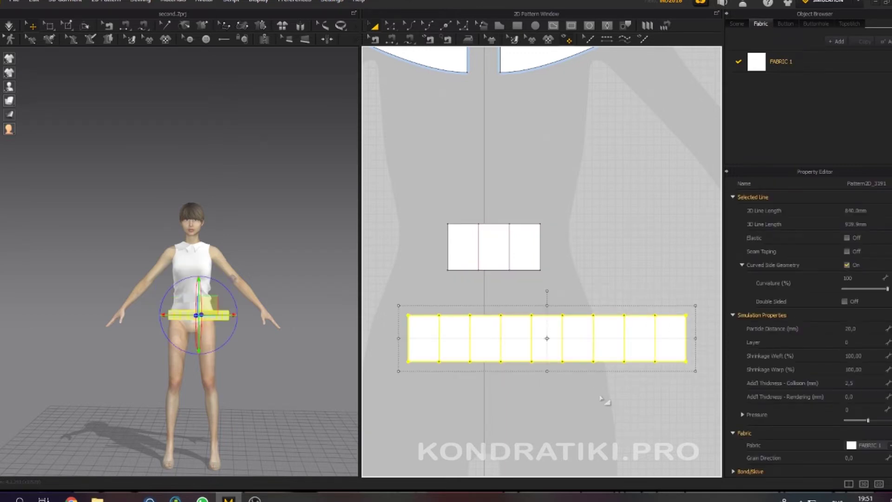
click(664, 239)
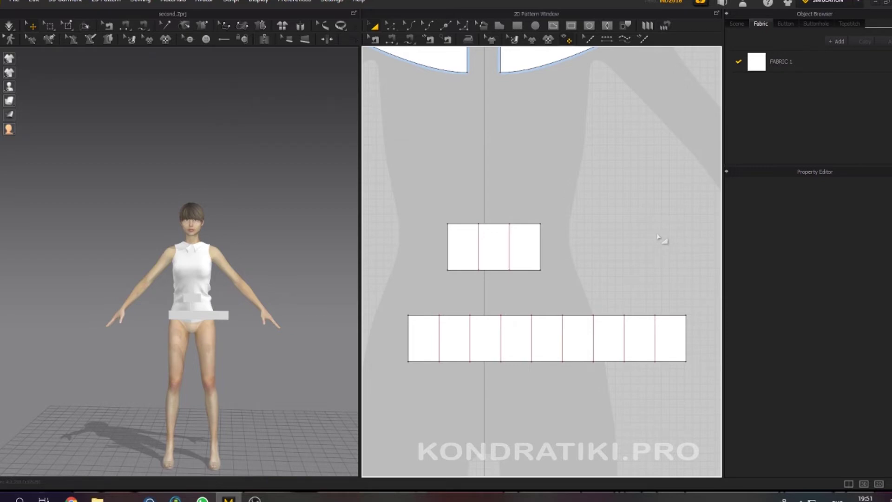
Step: Apply Knife Pleats across the long strip with two internal lines per pleat and fold angles of 0 and 360
click(647, 25)
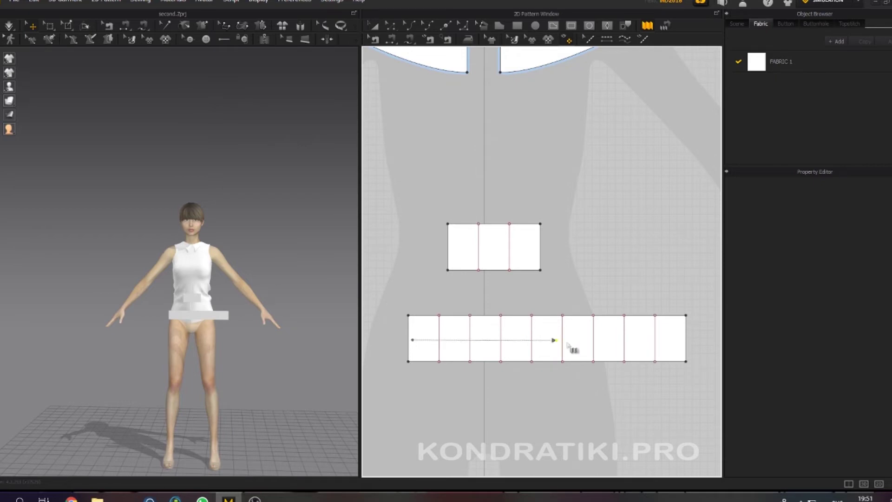
double_click(678, 340)
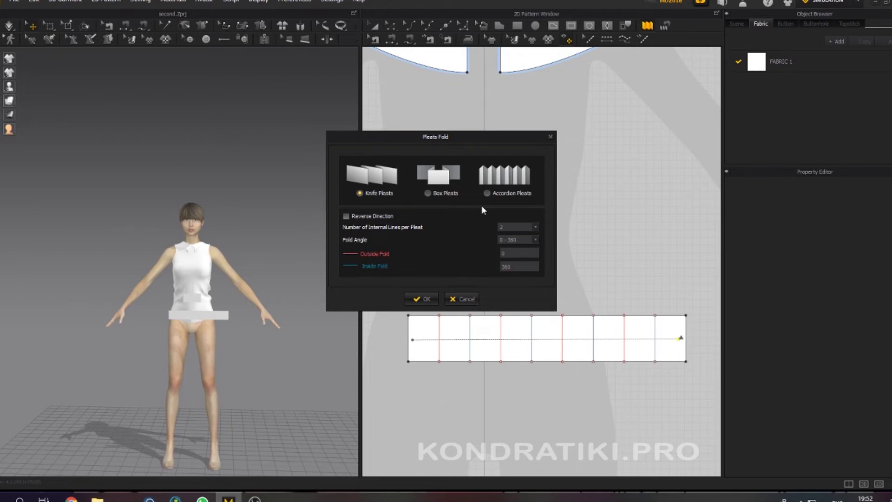
click(425, 300)
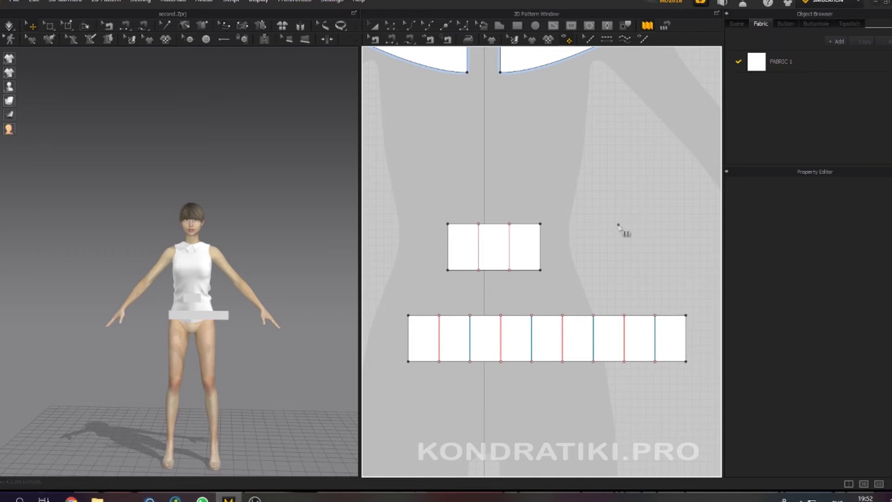
Step: Sew the small rectangle's lower edge to the long strip's upper edge with Pleats Sewing
click(666, 27)
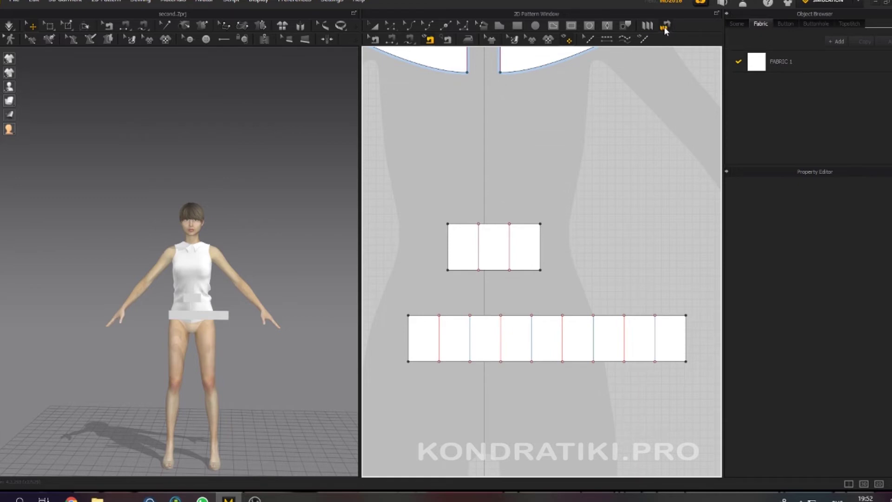
click(448, 270)
click(540, 271)
click(409, 315)
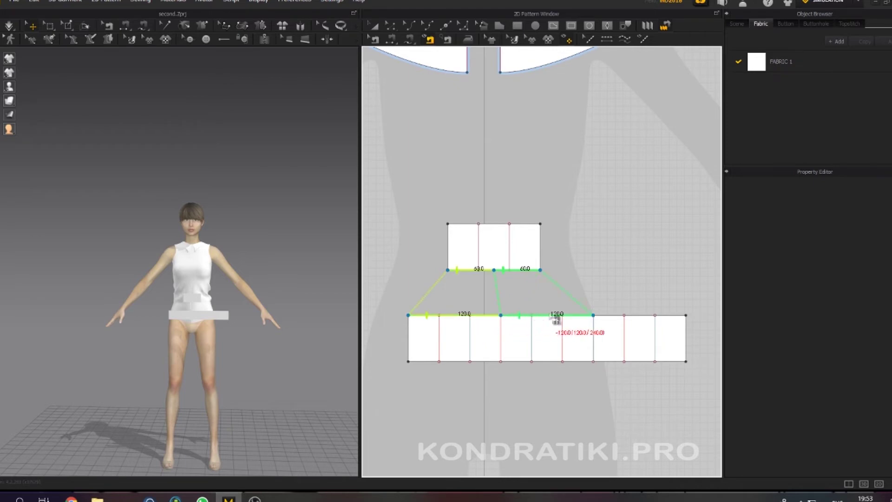
click(668, 320)
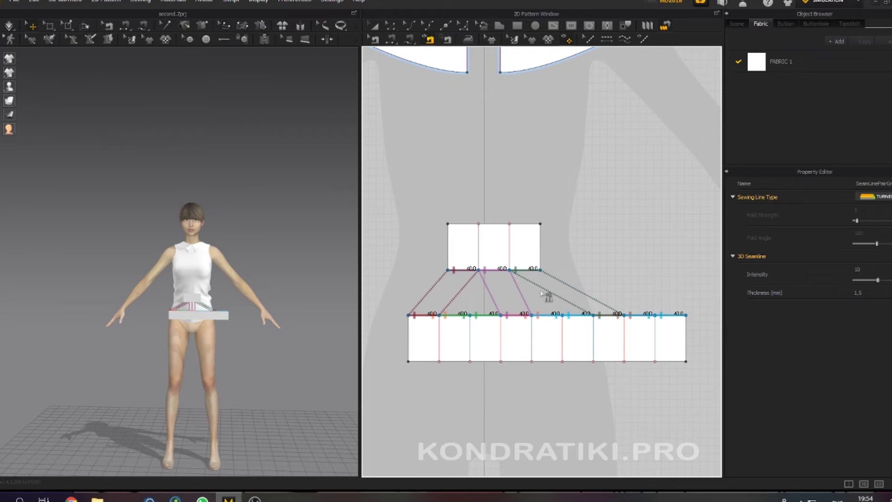
Step: Freeze the small divided rectangle above the pleated strip
key(a)
drag(412, 211, 600, 299)
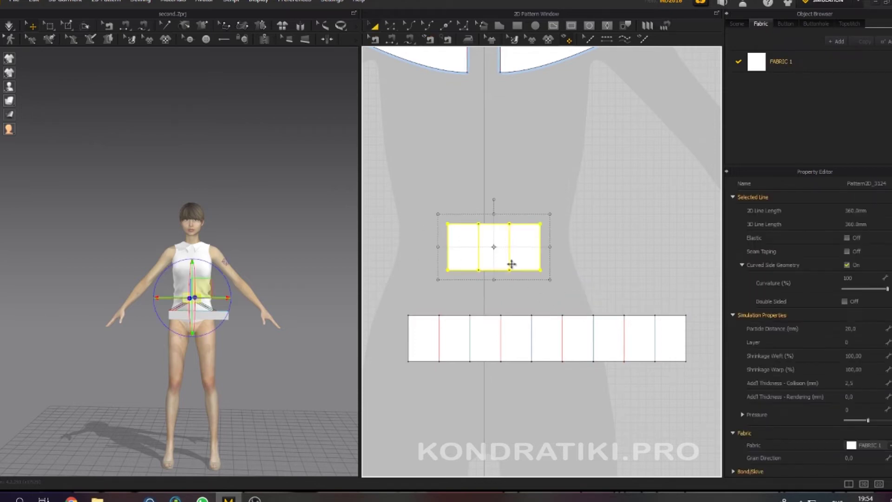
right_click(521, 242)
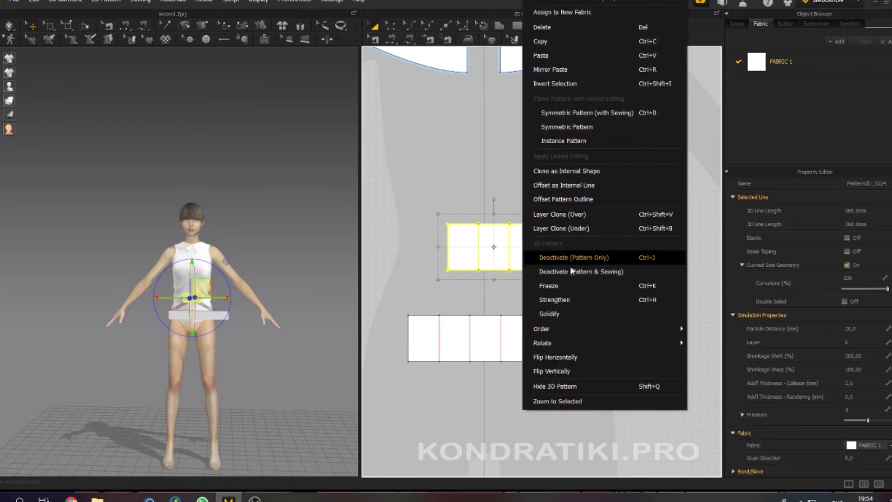
click(567, 307)
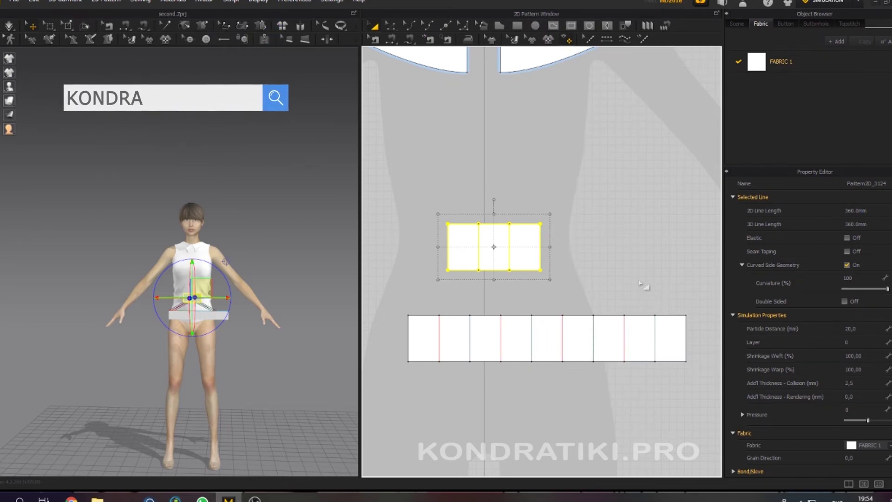
click(631, 253)
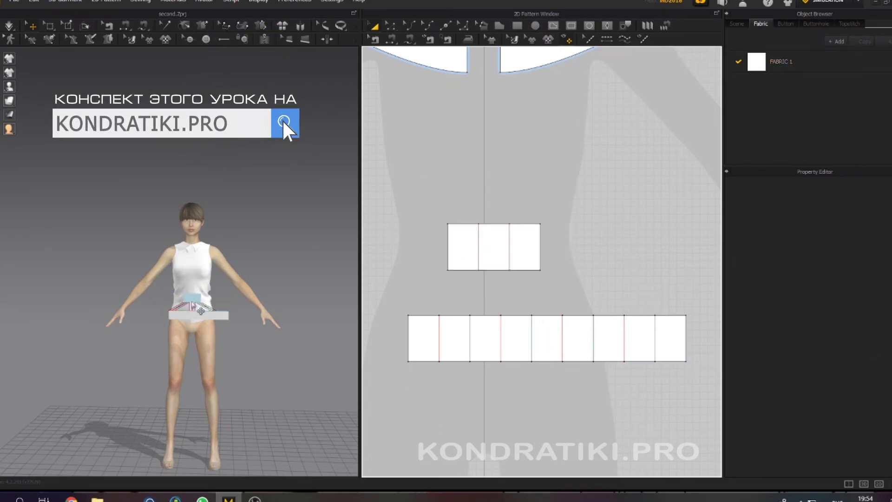
Step: Start the simulation and tug the lower edge of the pleated strip on the avatar to straighten the folds
key(space)
right_drag(305, 260, 261, 283)
scroll(280, 355, up, 5)
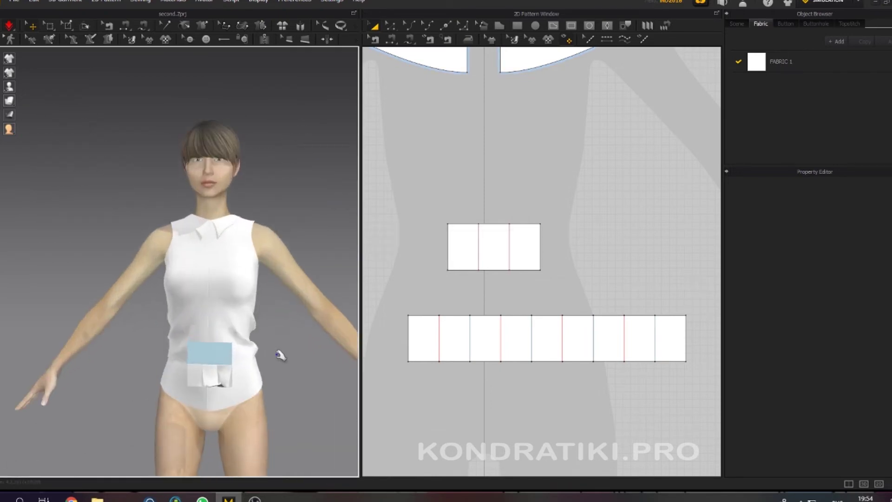
scroll(280, 356, up, 5)
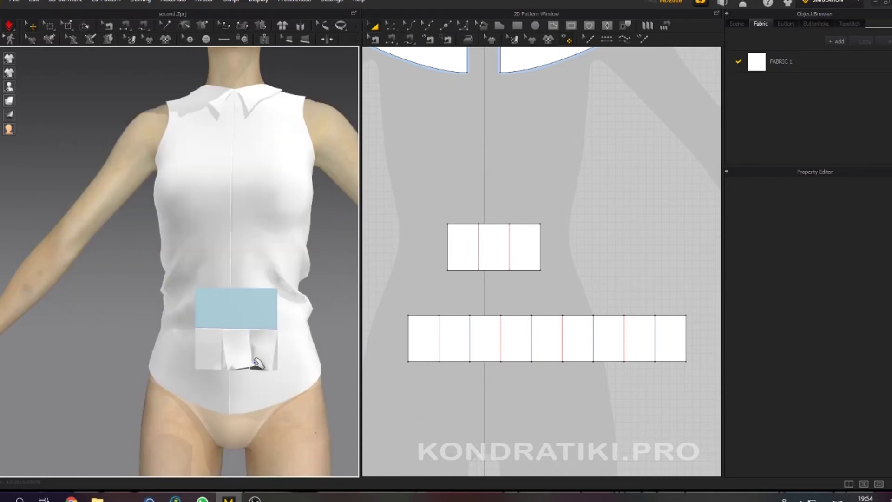
click(257, 363)
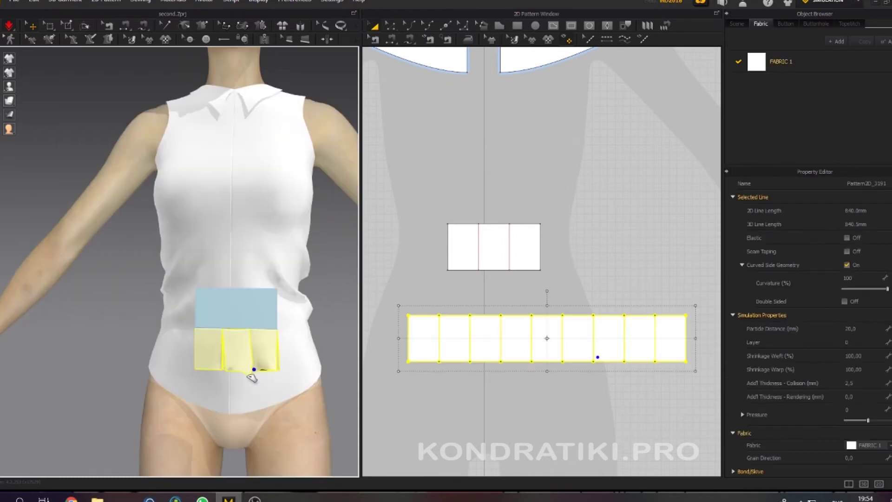
click(333, 300)
Step: Pull the pleats' lower edge again from an angled view of the avatar
mouse_move(345, 319)
right_down()
mouse_move(293, 312)
mouse_move(358, 310)
right_up()
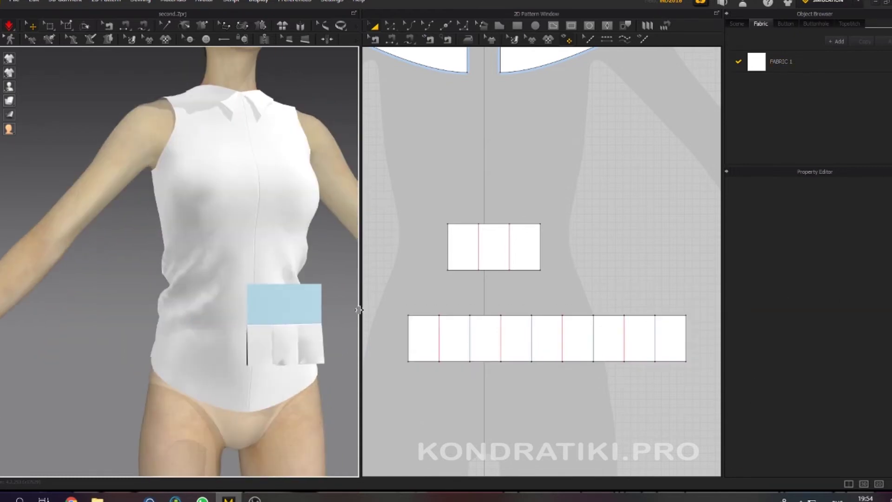
click(291, 362)
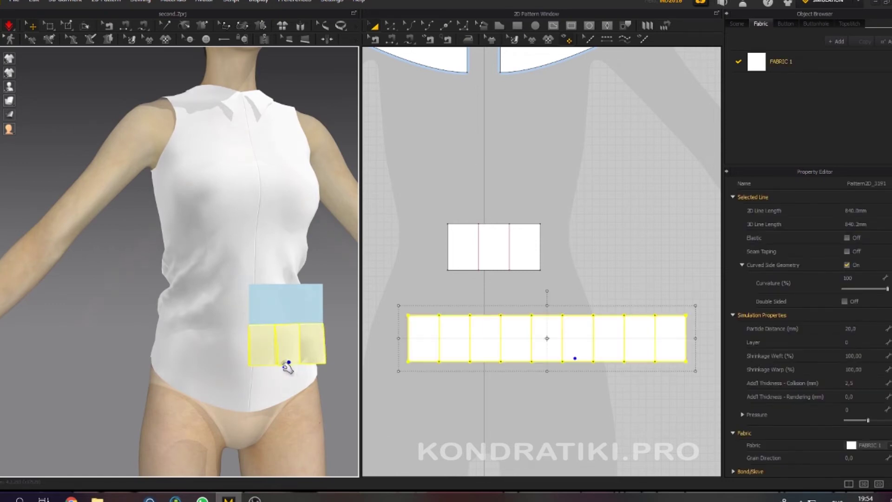
scroll(288, 367, down, 5)
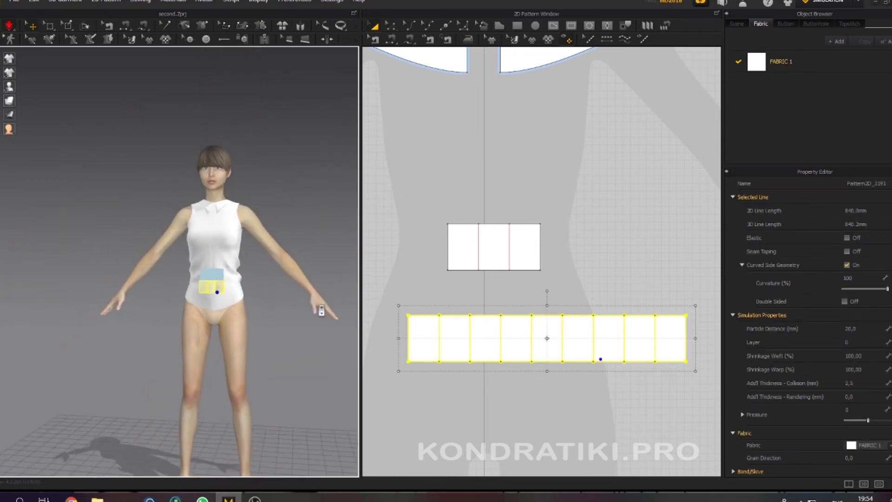
right_drag(321, 311, 353, 311)
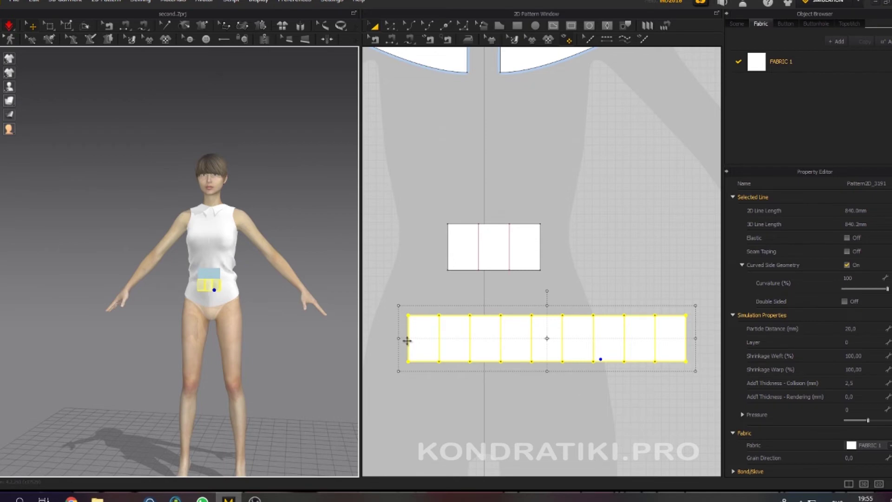
Step: Lengthen the pleated strip to about 289 mm by moving its lower edge downward
click(592, 285)
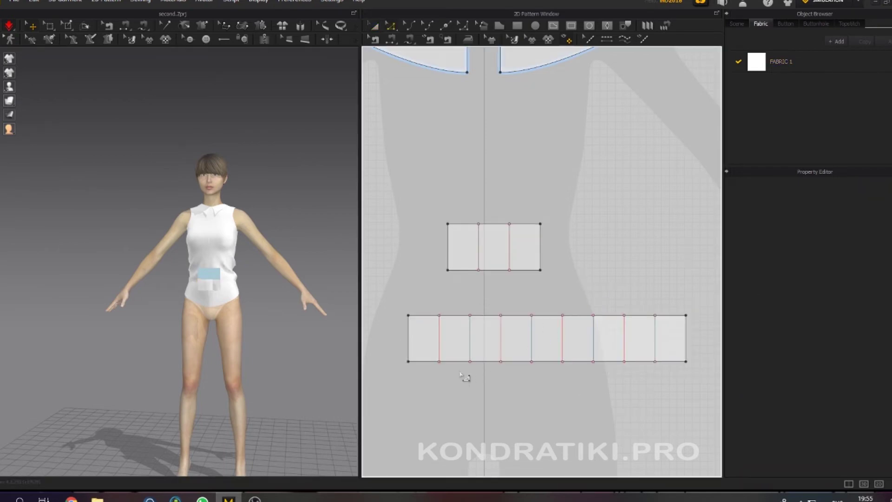
drag(400, 362, 714, 374)
scroll(559, 394, down, 1)
scroll(560, 394, down, 1)
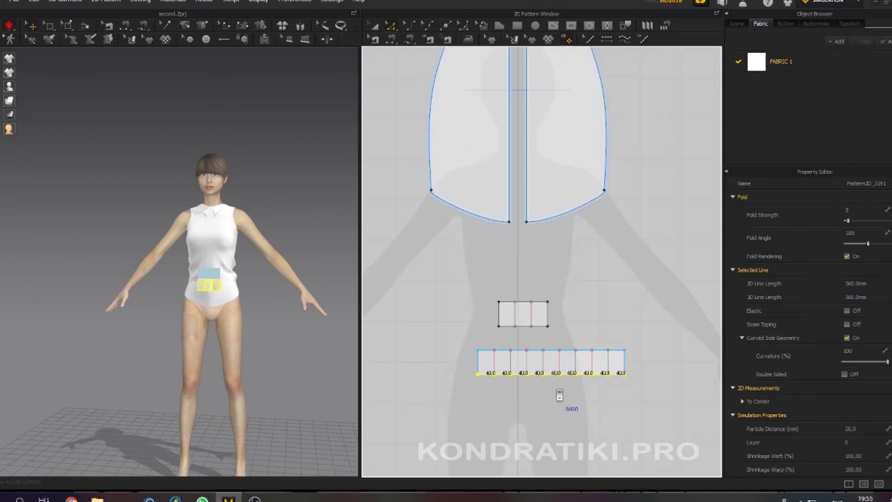
scroll(614, 412, up, 3)
scroll(643, 338, down, 2)
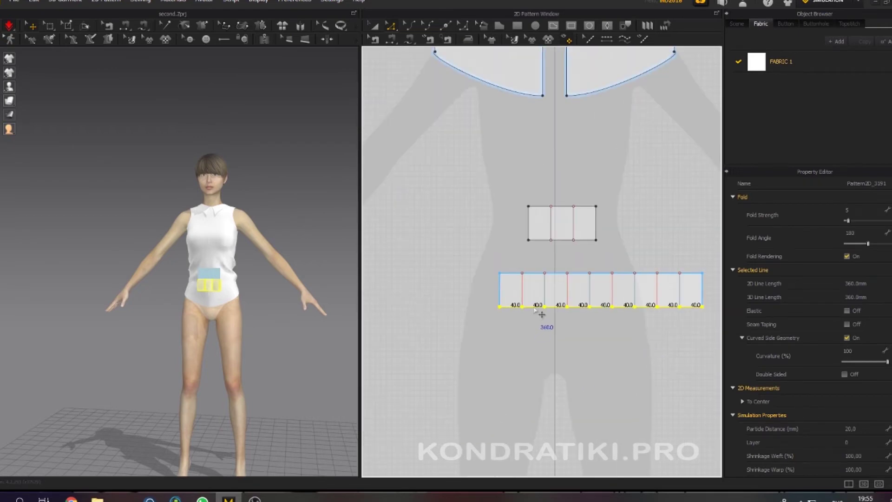
drag(544, 314, 540, 441)
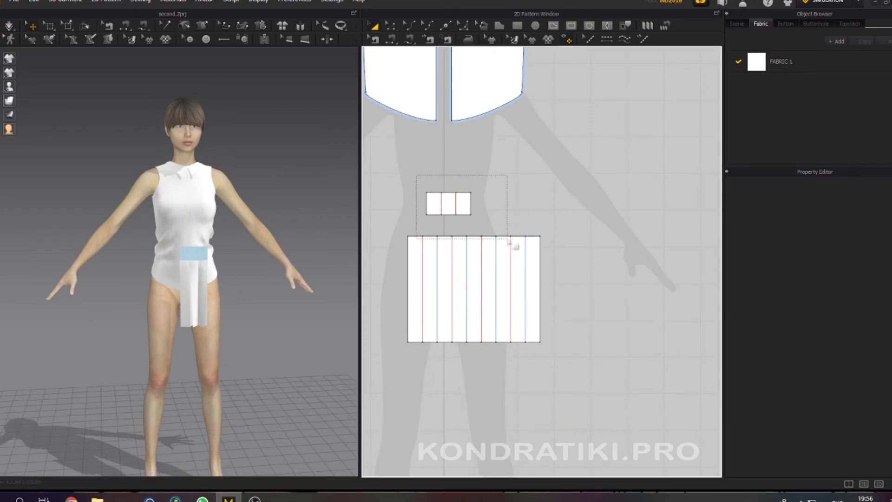
Step: Unfreeze the small divided rectangle above the pleated strip
click(460, 203)
right_click(460, 203)
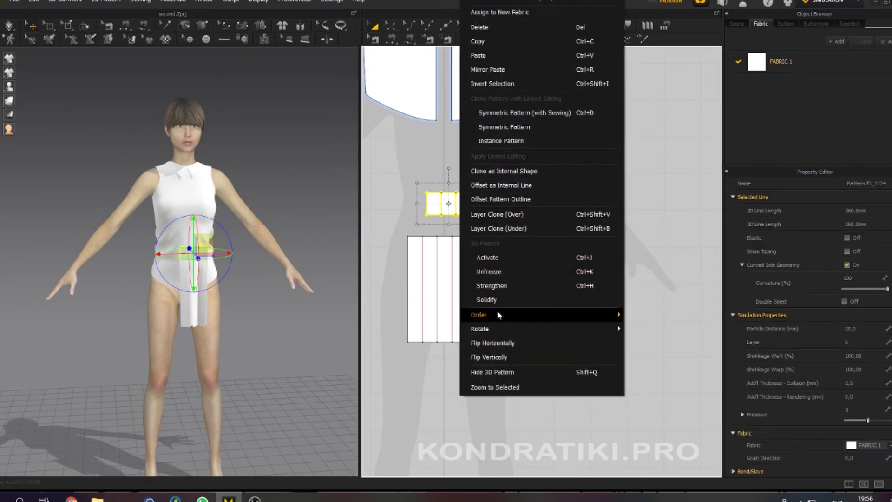
click(504, 270)
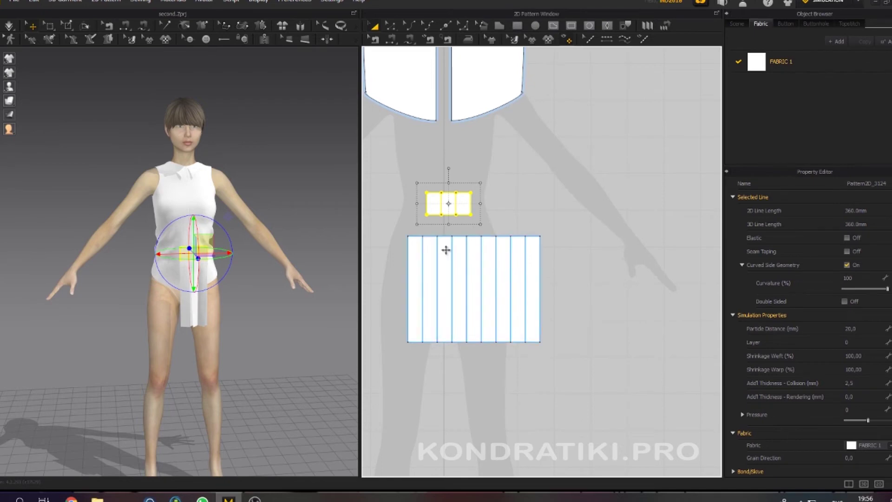
Step: Move the small rectangle and pleated strip together closer to the front of the avatar's hips
click(302, 183)
mouse_move(327, 211)
right_down()
mouse_move(233, 191)
mouse_move(355, 215)
mouse_move(323, 205)
mouse_move(283, 224)
mouse_move(313, 219)
right_up()
scroll(463, 235, down, 3)
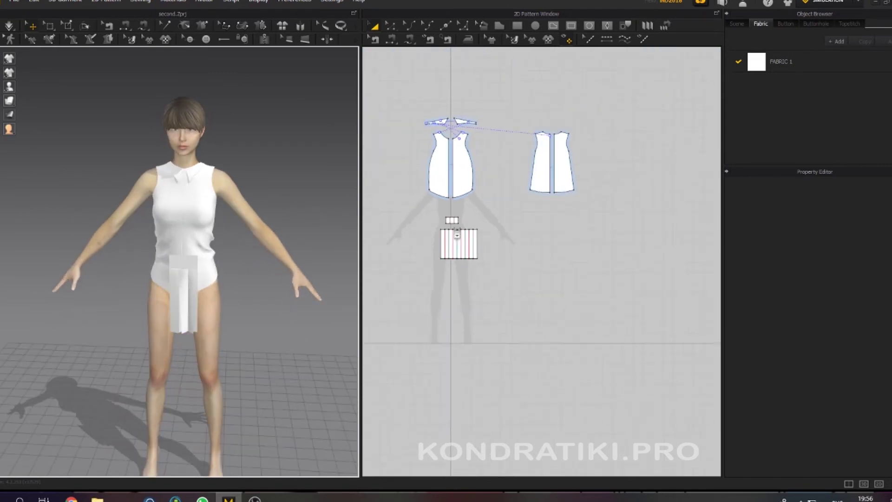
scroll(534, 239, up, 1)
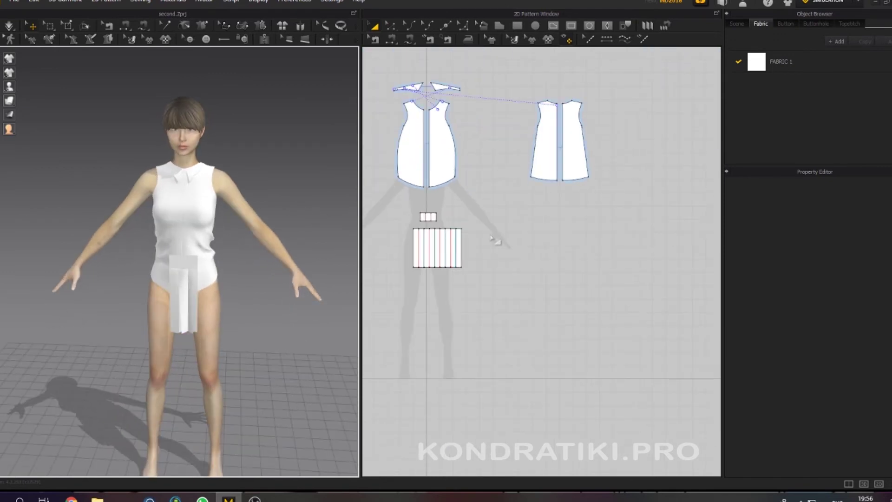
right_drag(303, 197, 249, 211)
drag(409, 199, 479, 290)
right_drag(289, 255, 174, 234)
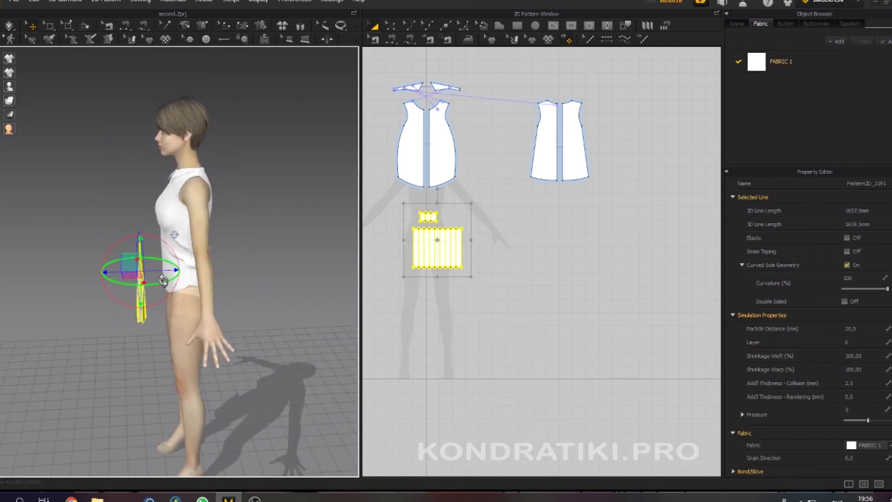
drag(164, 279, 185, 278)
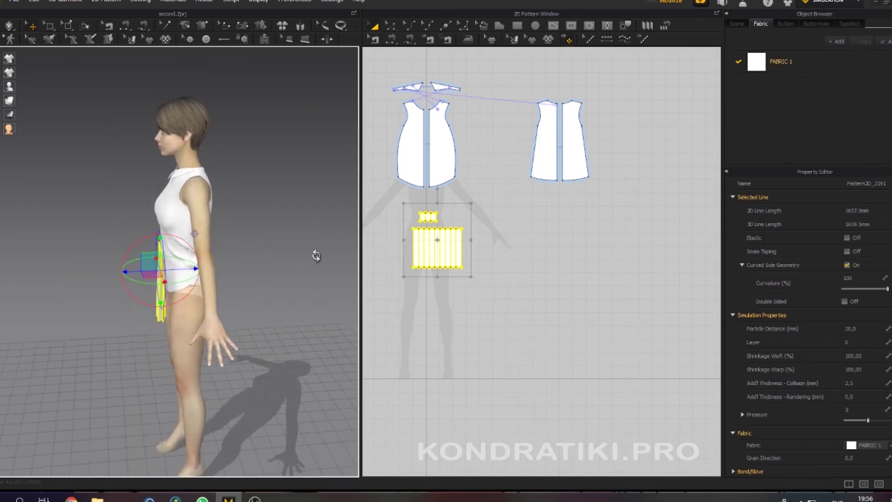
key(2)
drag(145, 244, 166, 263)
right_drag(238, 253, 146, 256)
key(2)
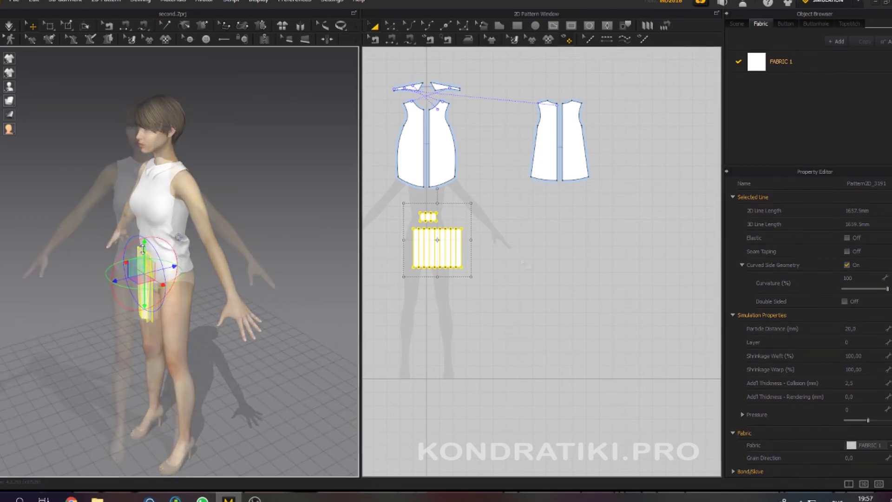
click(525, 264)
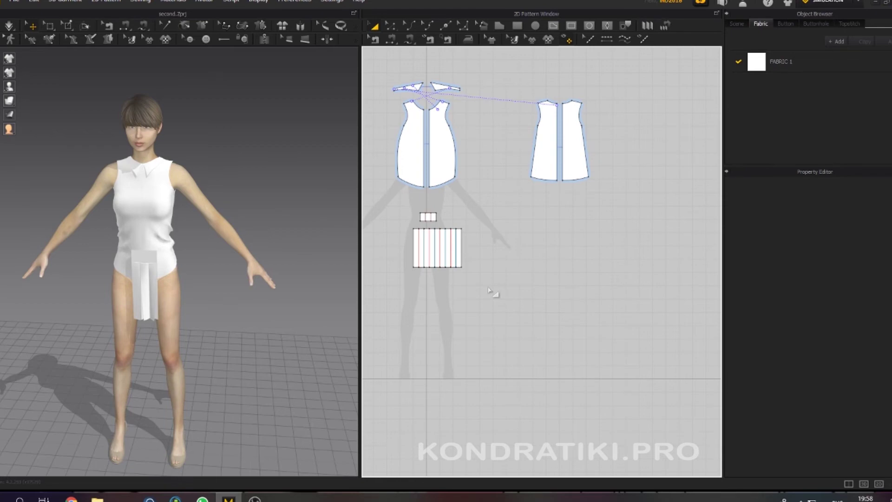
Step: Copy the small rectangle with its pleated strip and place the duplicate to the right of the originals in the 2D pattern layout
drag(398, 214, 474, 266)
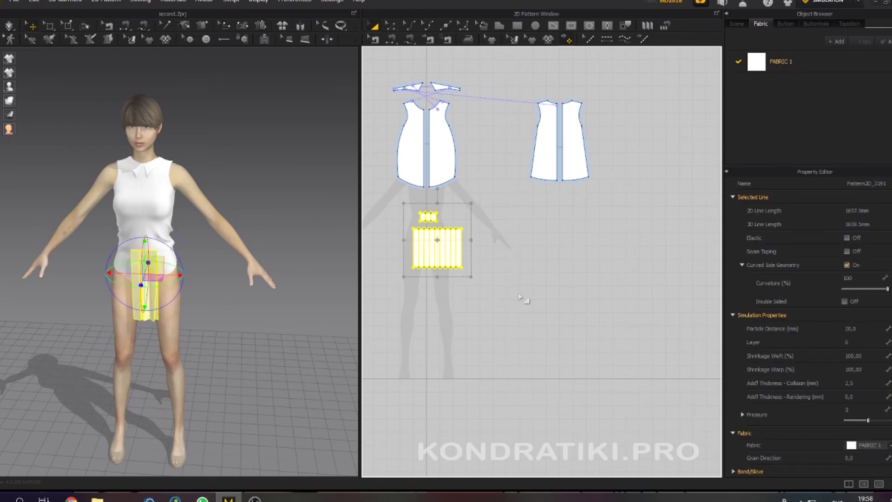
key(ctrl+v)
click(524, 268)
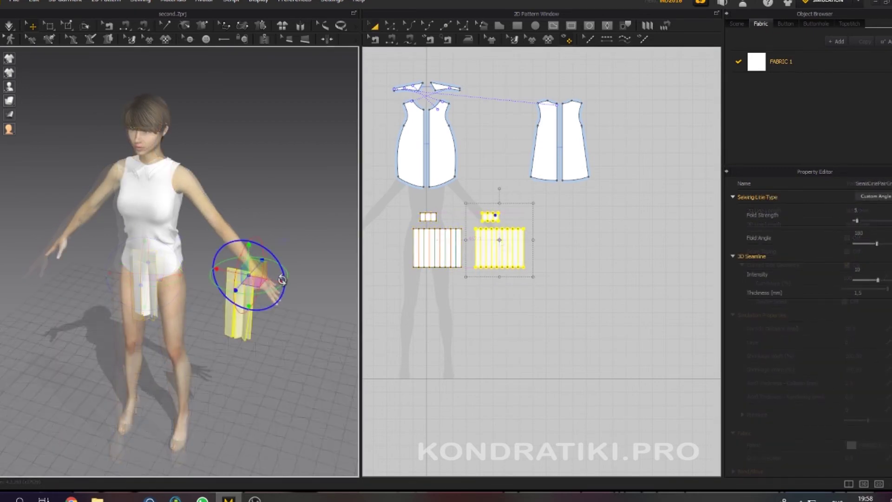
Step: Move and rotate the duplicated pieces on the avatar so they sit beside the front pleats around the left hip
drag(276, 281, 207, 265)
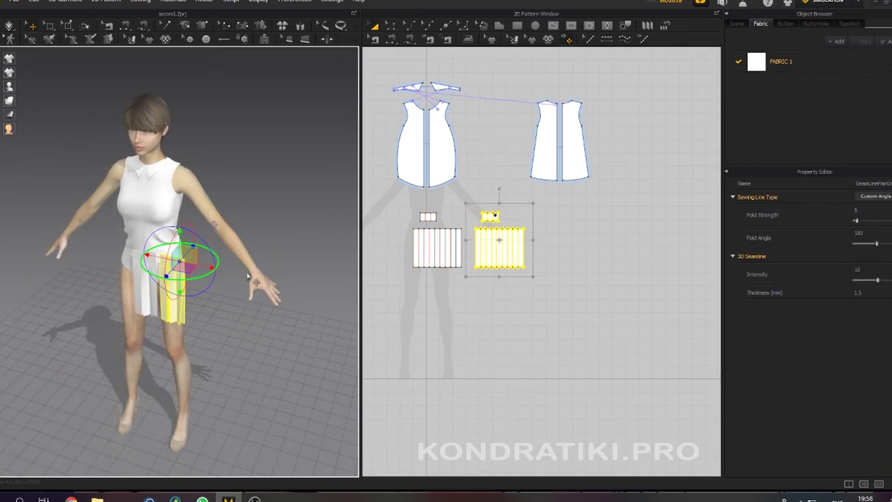
right_drag(292, 262, 244, 258)
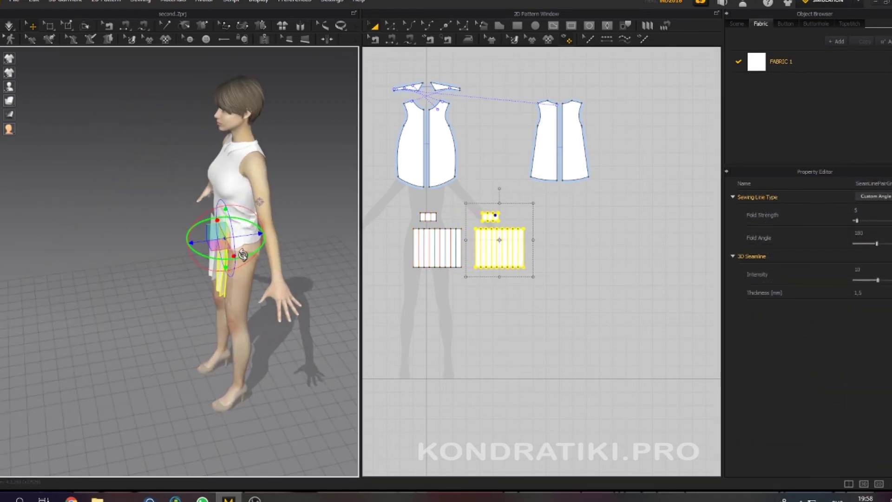
right_drag(255, 253, 248, 227)
mouse_move(248, 227)
mouse_down()
mouse_move(235, 230)
mouse_move(239, 216)
mouse_up()
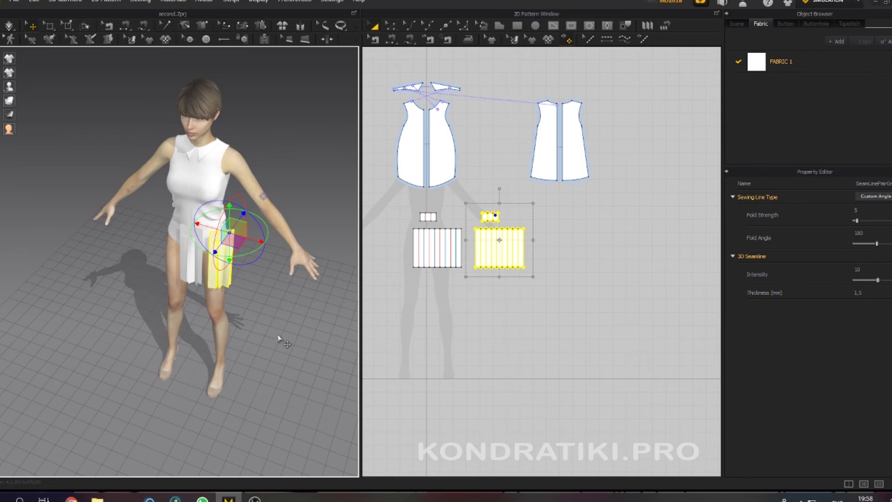
Step: Duplicate the original rectangle and pleated strip again and place the copy to the left of them in the 2D pattern layout
click(480, 284)
drag(402, 208, 470, 276)
key(ctrl+c)
key(ctrl+v)
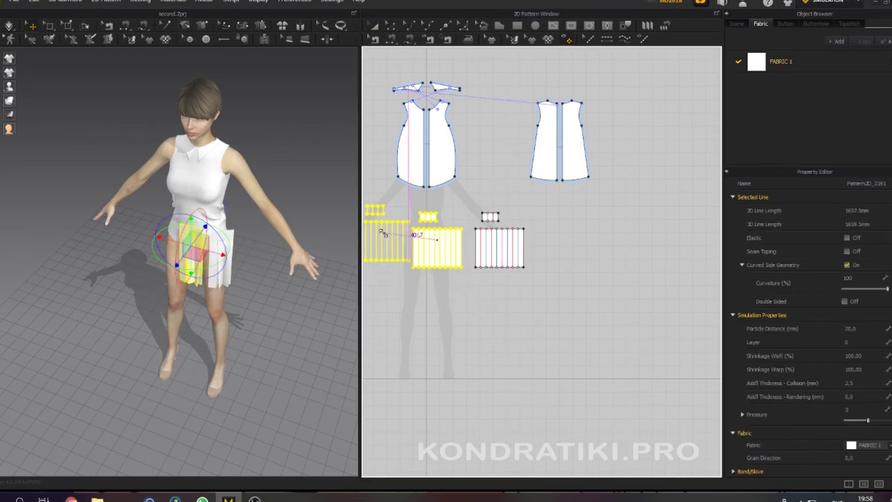
click(380, 241)
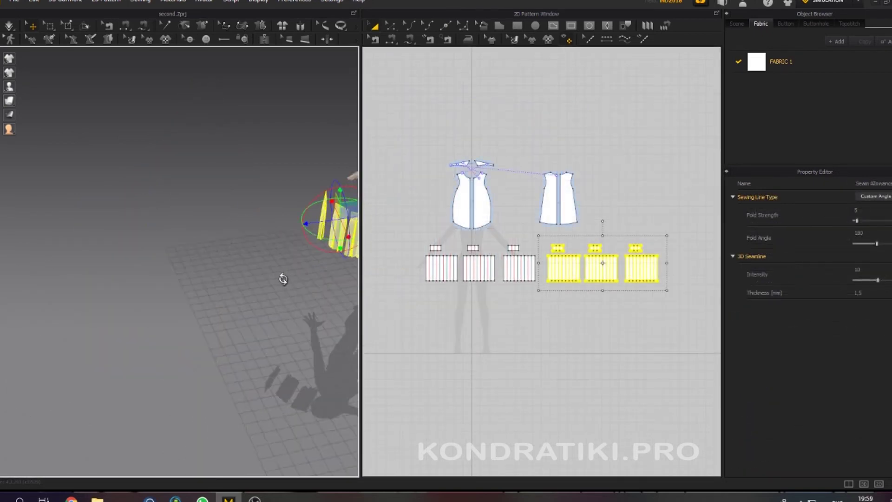
Step: Move the three duplicated back sections of the pleated skirt close to the avatar's back at hip height
right_drag(283, 279, 378, 281)
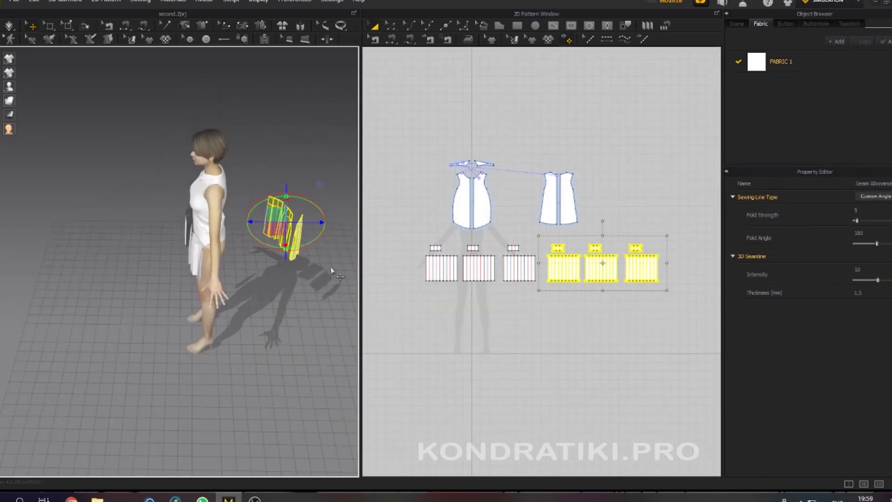
drag(309, 222, 260, 223)
right_drag(260, 223, 222, 266)
drag(236, 215, 211, 219)
right_drag(247, 343, 152, 328)
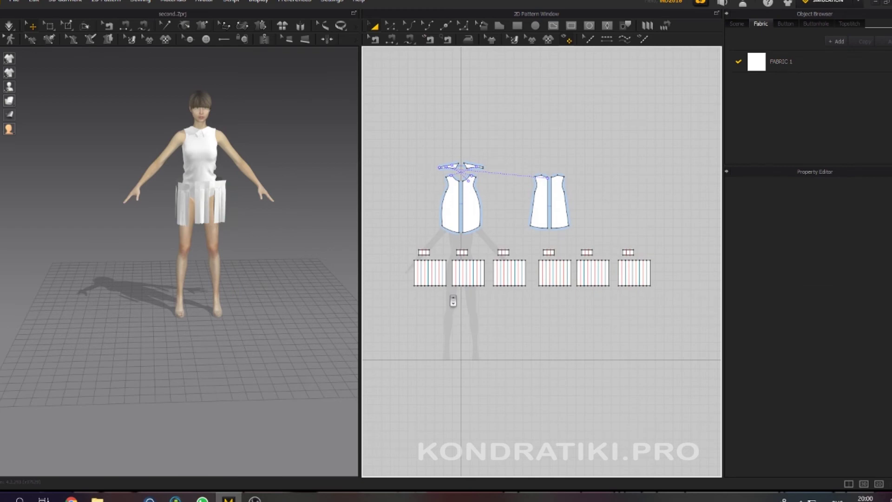
Step: Sew the facing side edges of the three front waistband rectangles together with segment sewing
right_drag(222, 277, 290, 277)
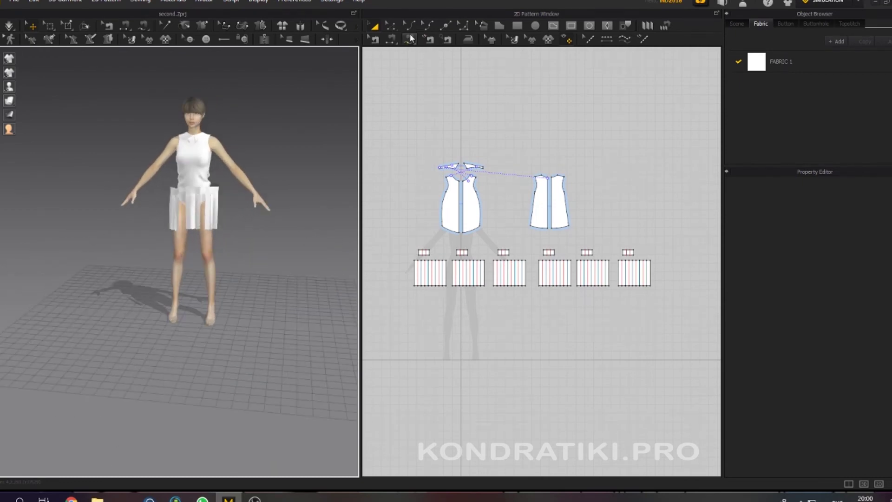
click(392, 41)
scroll(478, 388, up, 5)
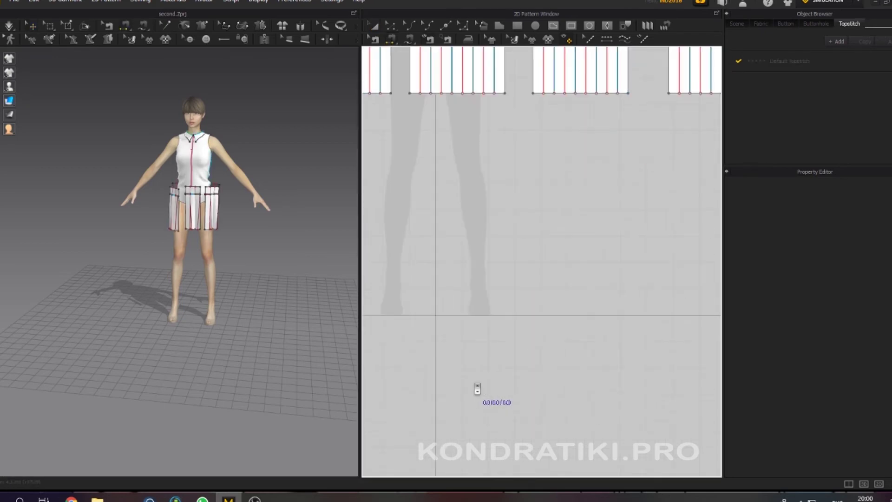
scroll(520, 408, up, 2)
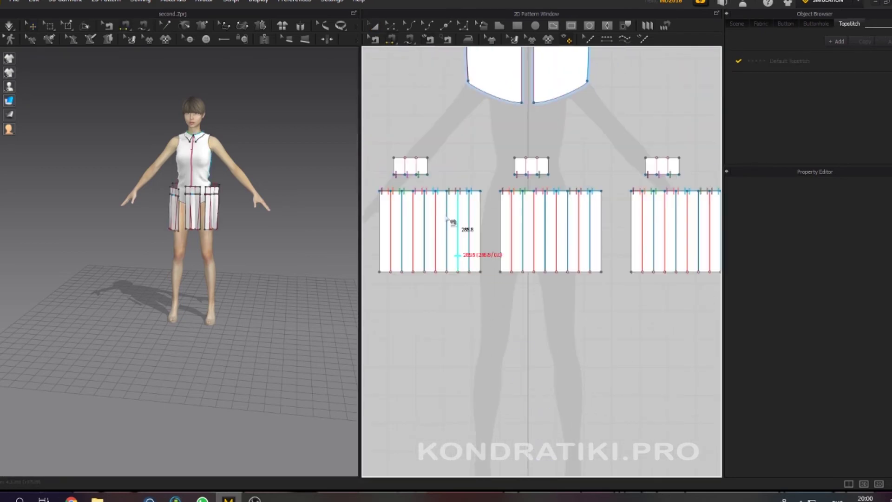
click(428, 167)
click(515, 167)
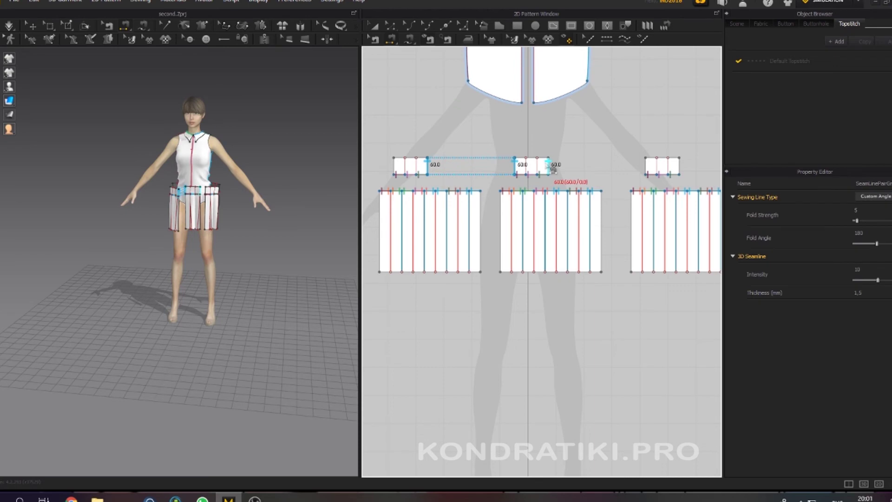
click(548, 166)
click(671, 168)
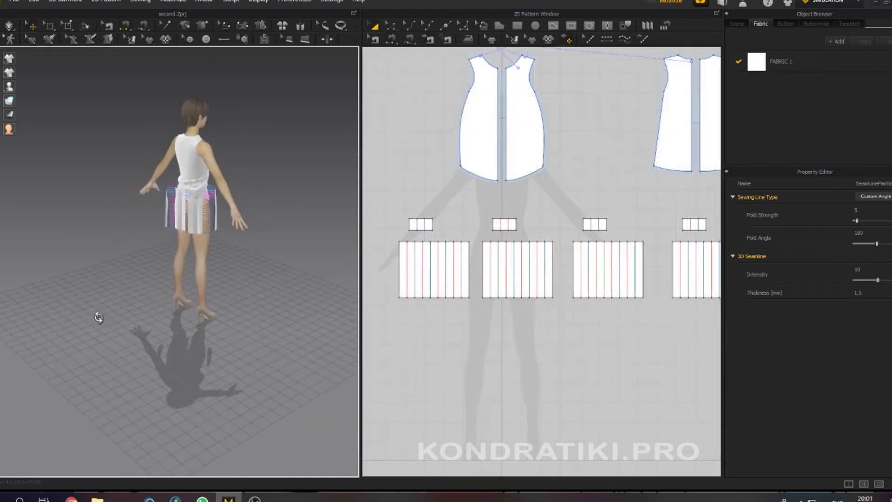
Step: Check the skirt's seams around the avatar and start the simulation to close the pleated skirt
right_drag(98, 318, 27, 281)
scroll(247, 308, up, 5)
right_drag(187, 272, 157, 269)
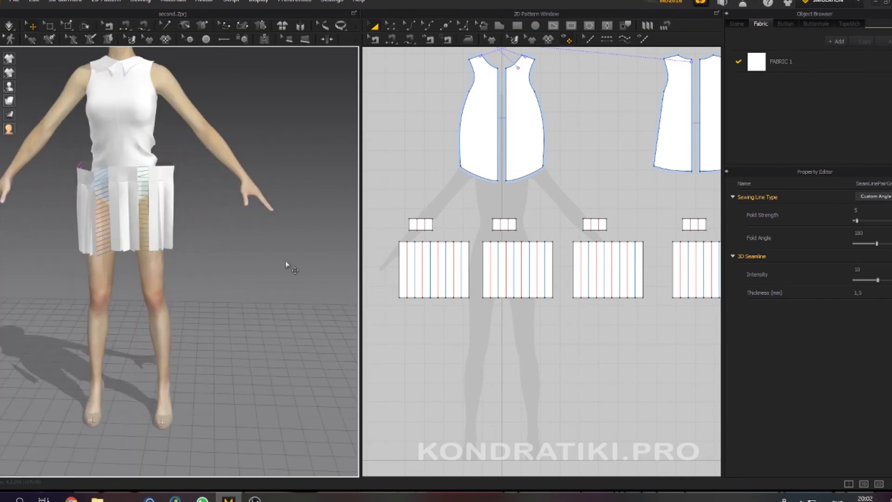
key(space)
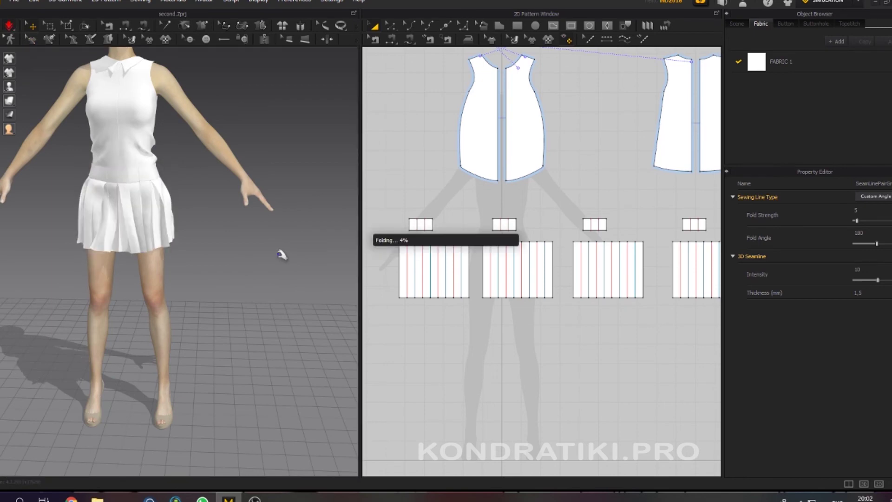
Step: Tug the simulated skirt's pleats outward at the avatar's left hip to straighten the folds, and deselect the pleated piece
right_drag(281, 252, 142, 231)
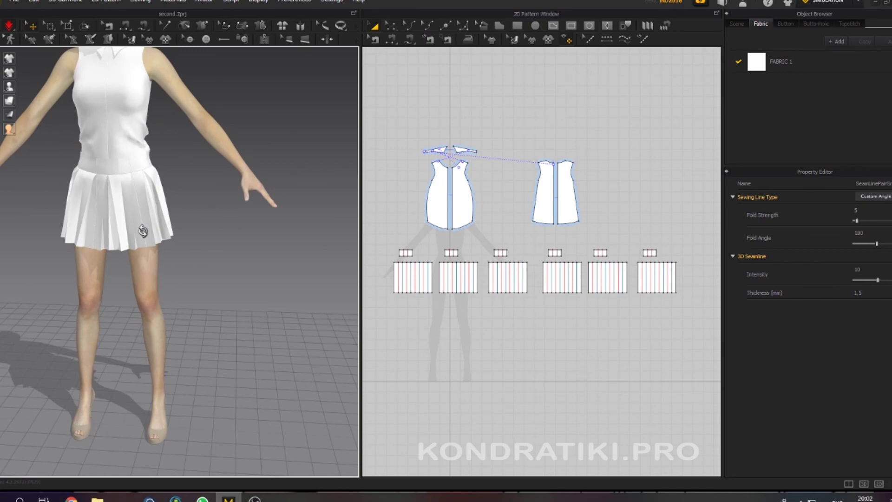
drag(160, 238, 232, 238)
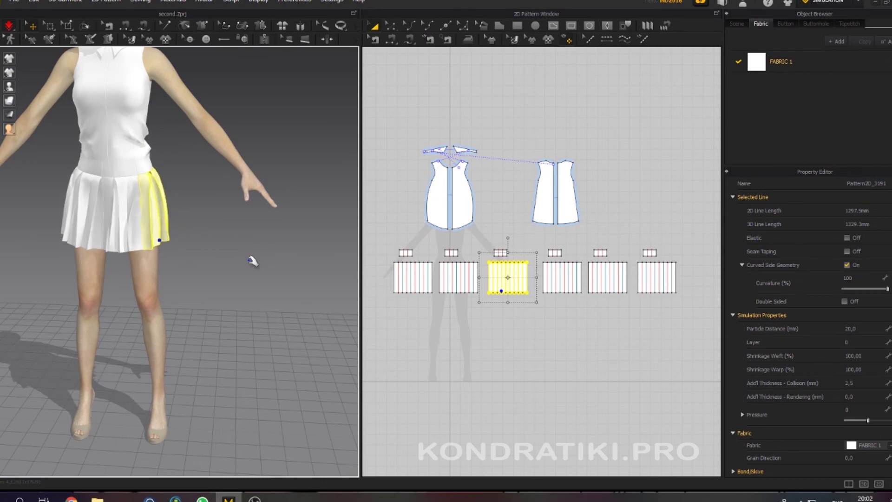
click(529, 344)
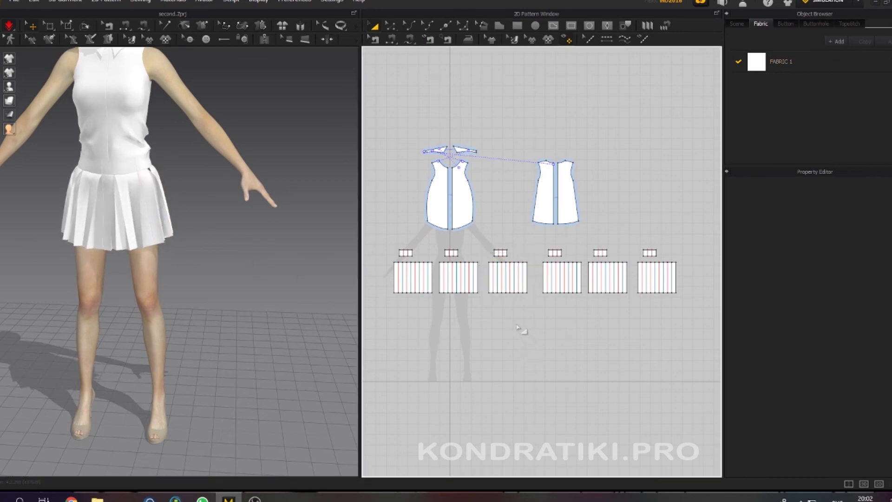
Step: Scale the six waistband rectangles slightly narrower and shorter, and simulate the skirt with the tighter waistband
drag(388, 236, 669, 266)
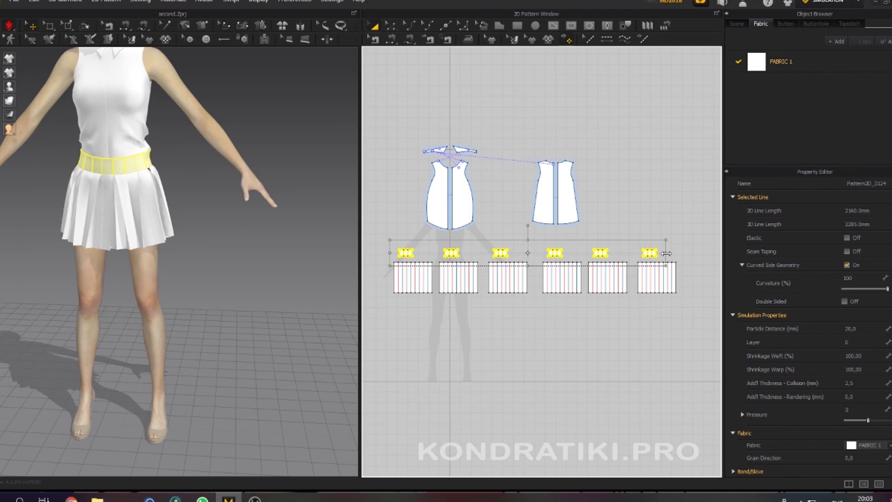
drag(665, 253, 658, 253)
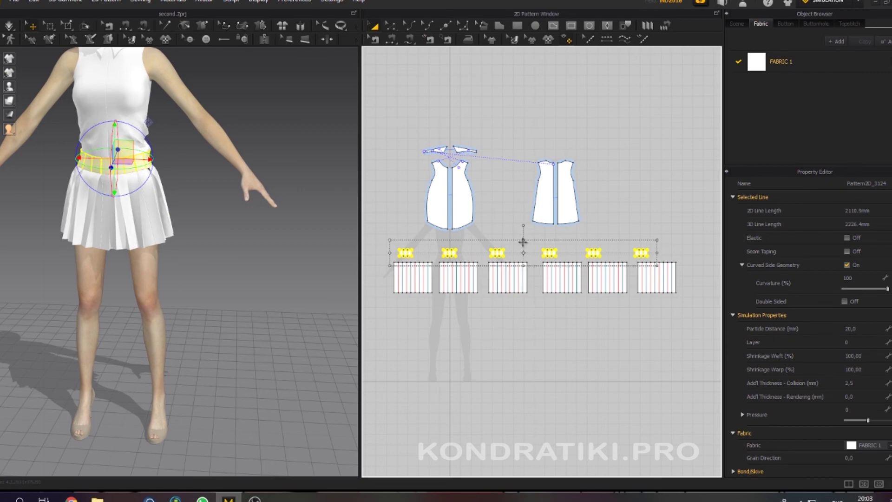
drag(523, 240, 523, 242)
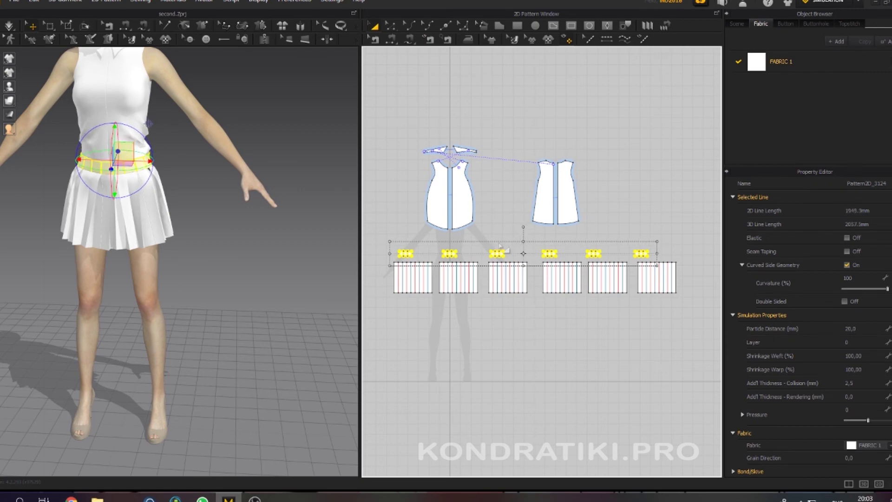
click(9, 26)
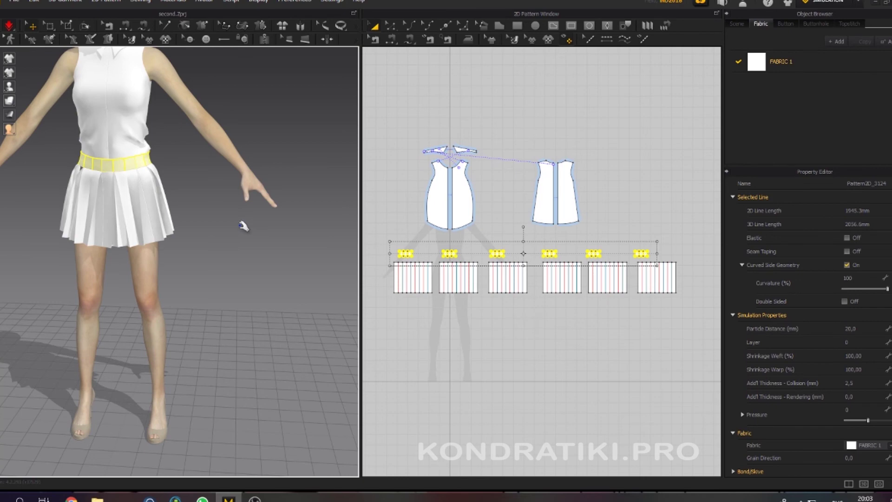
Step: Check the simulated top and pleated skirt on the avatar from several angles, and stop the simulation
right_drag(229, 243, 220, 266)
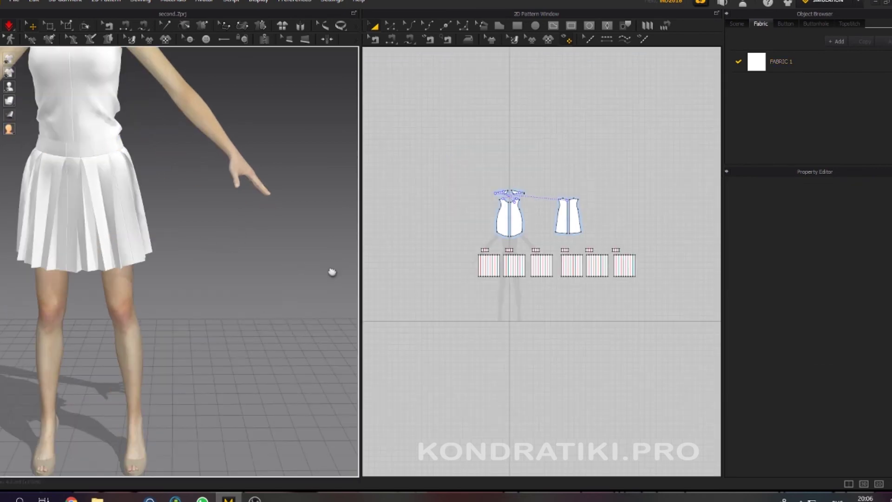
middle_drag(330, 273, 338, 304)
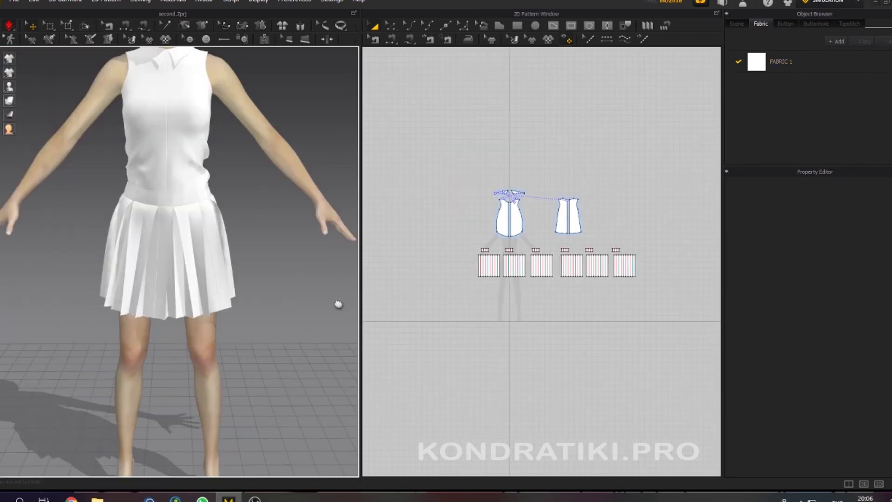
scroll(276, 234, down, 5)
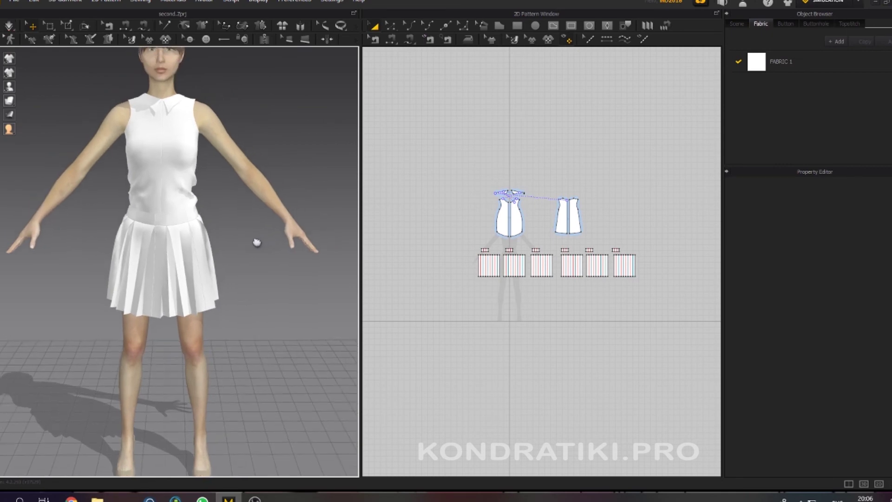
scroll(530, 310, up, 5)
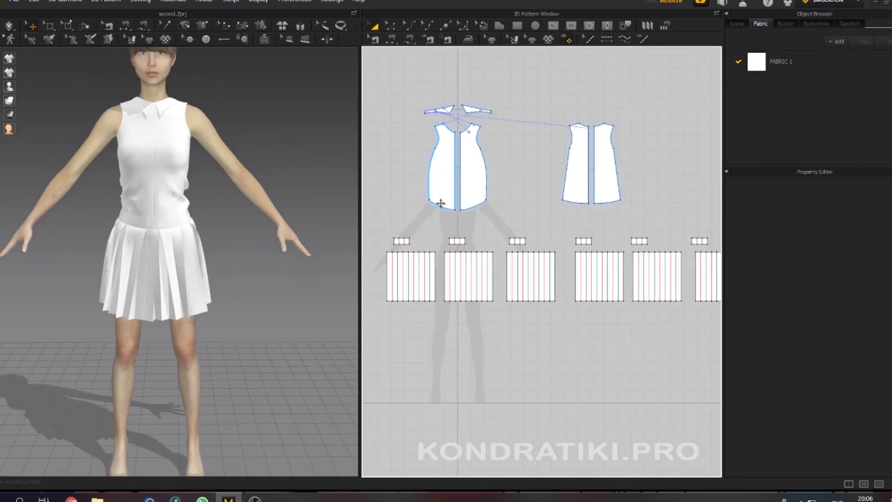
right_drag(254, 318, 234, 313)
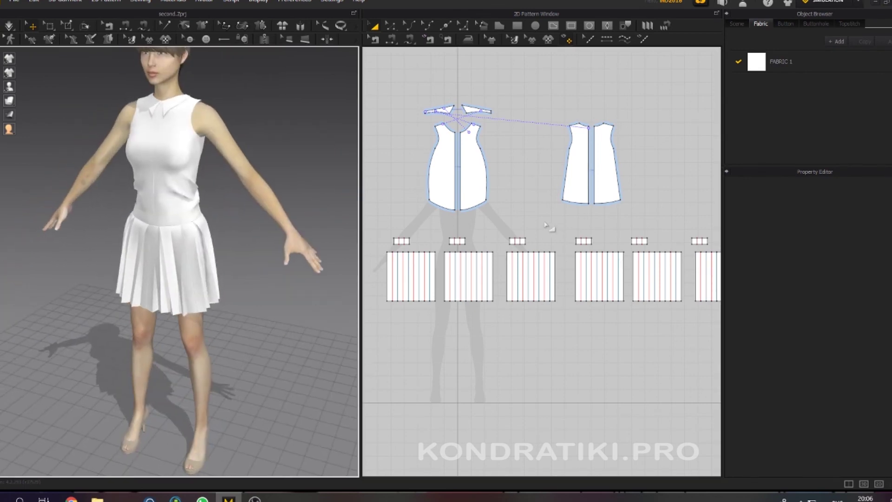
Step: Select the bottom hem edges of the sleeveless top's front and back pieces in the 2D pattern
key(z)
drag(410, 183, 667, 231)
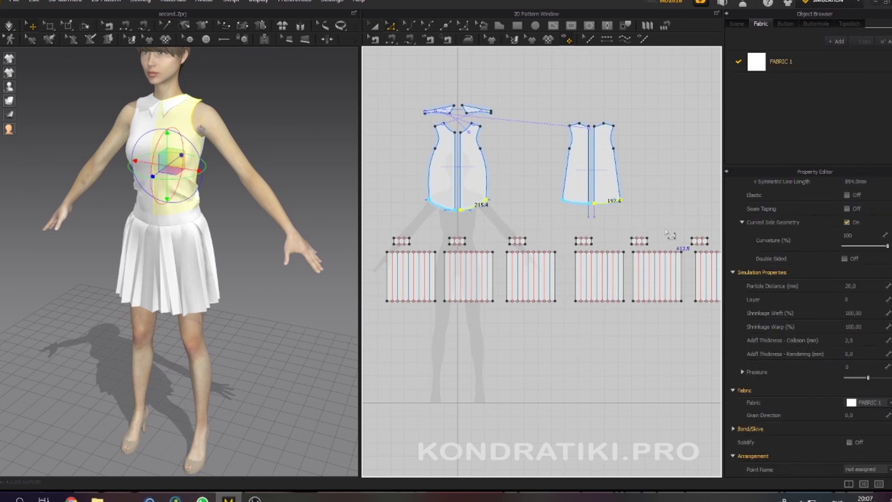
click(450, 212)
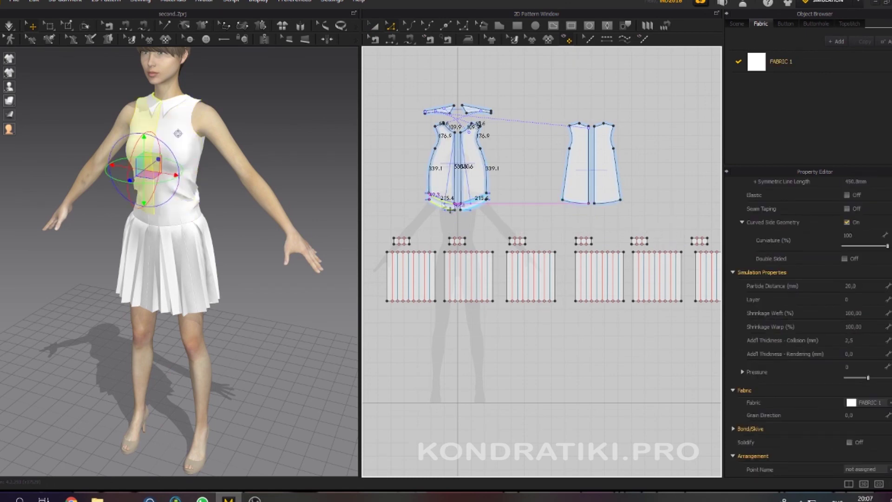
click(449, 210)
drag(405, 188, 653, 235)
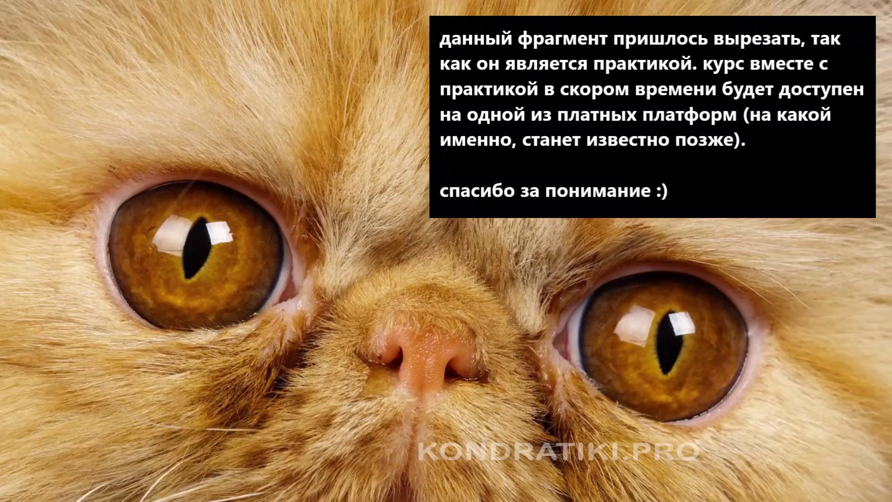